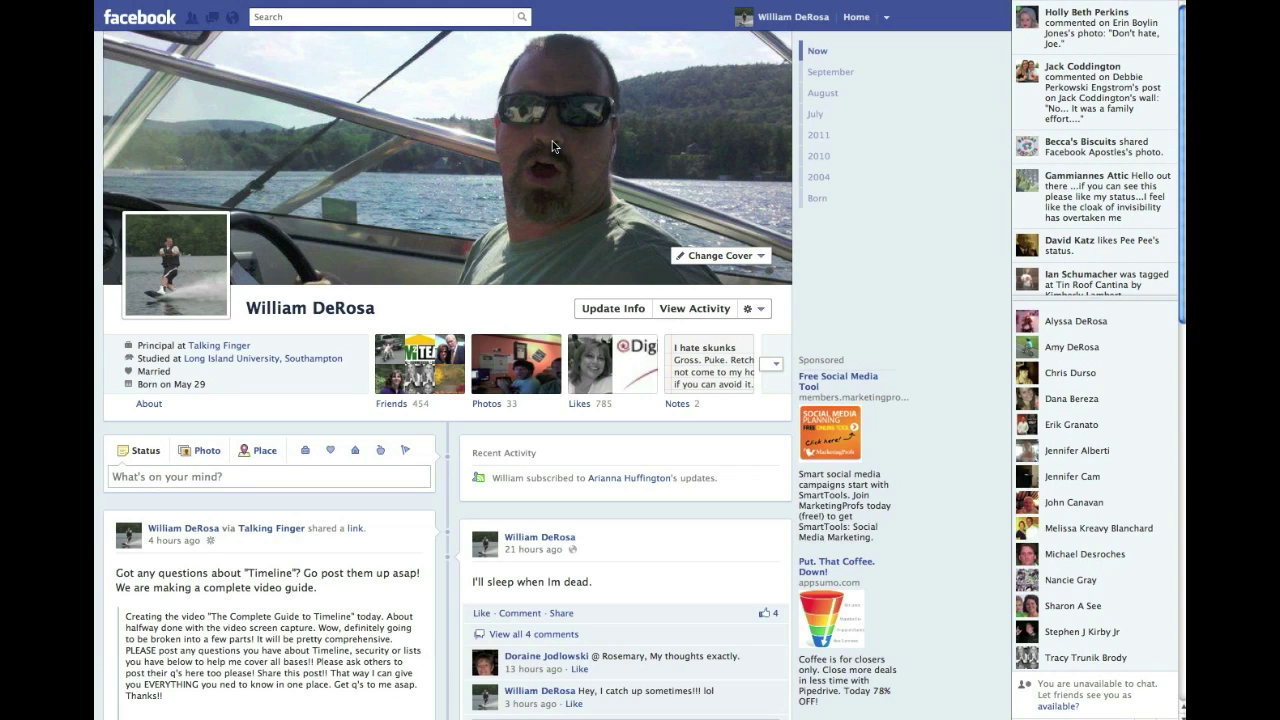
# - Browse the Timeline by jumping to its 2010, 2004 and Born sections
pyautogui.moveTo(162, 272)
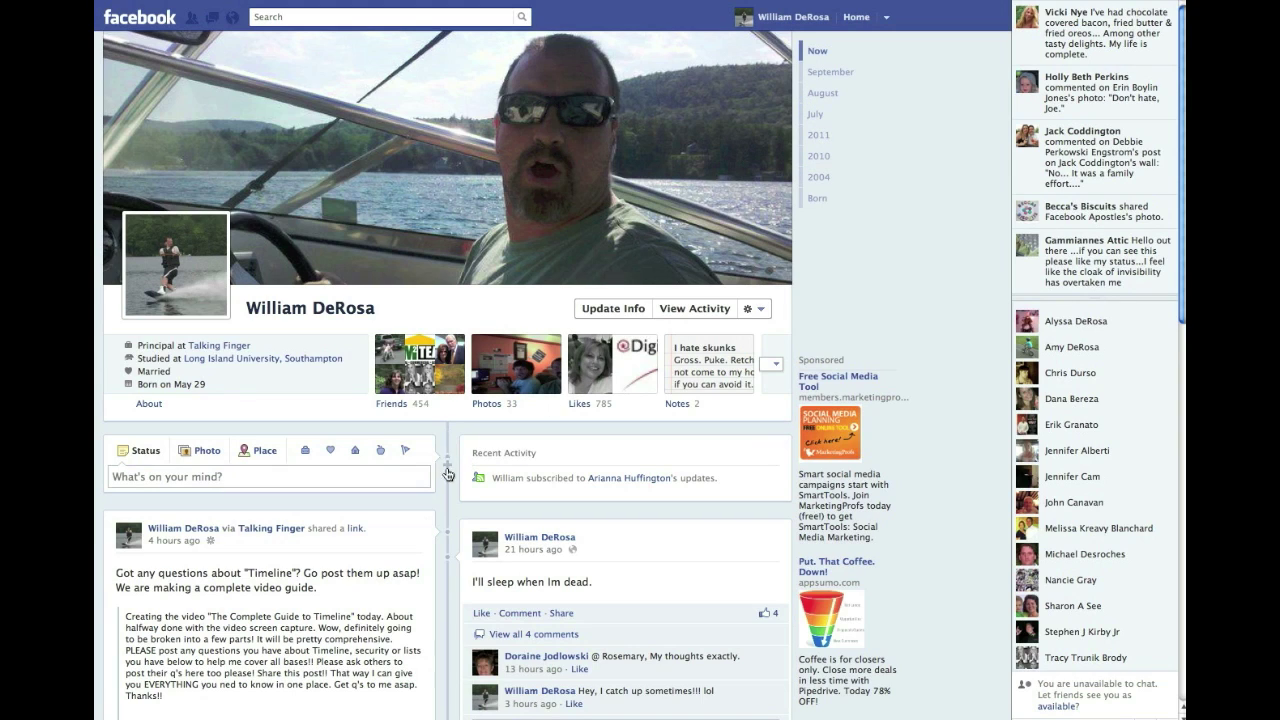
pyautogui.scroll(-1, 449, 497)
pyautogui.scroll(-5, 449, 497)
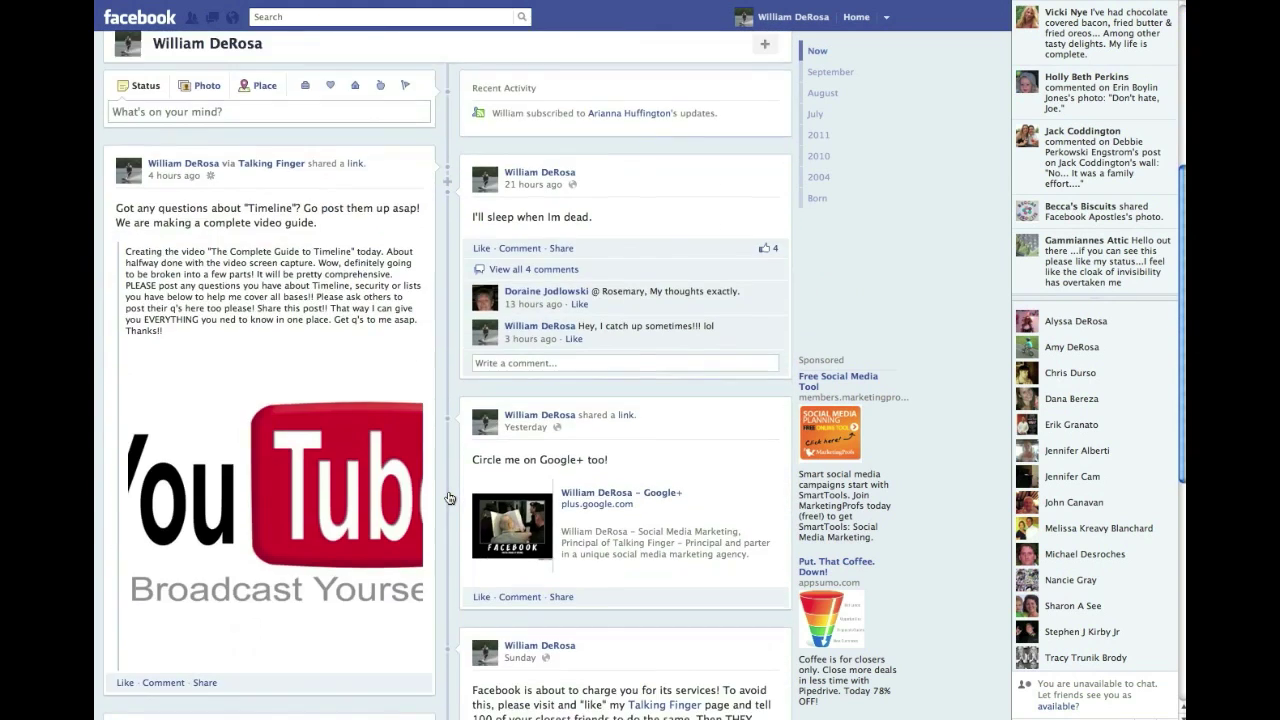
pyautogui.scroll(6, 449, 497)
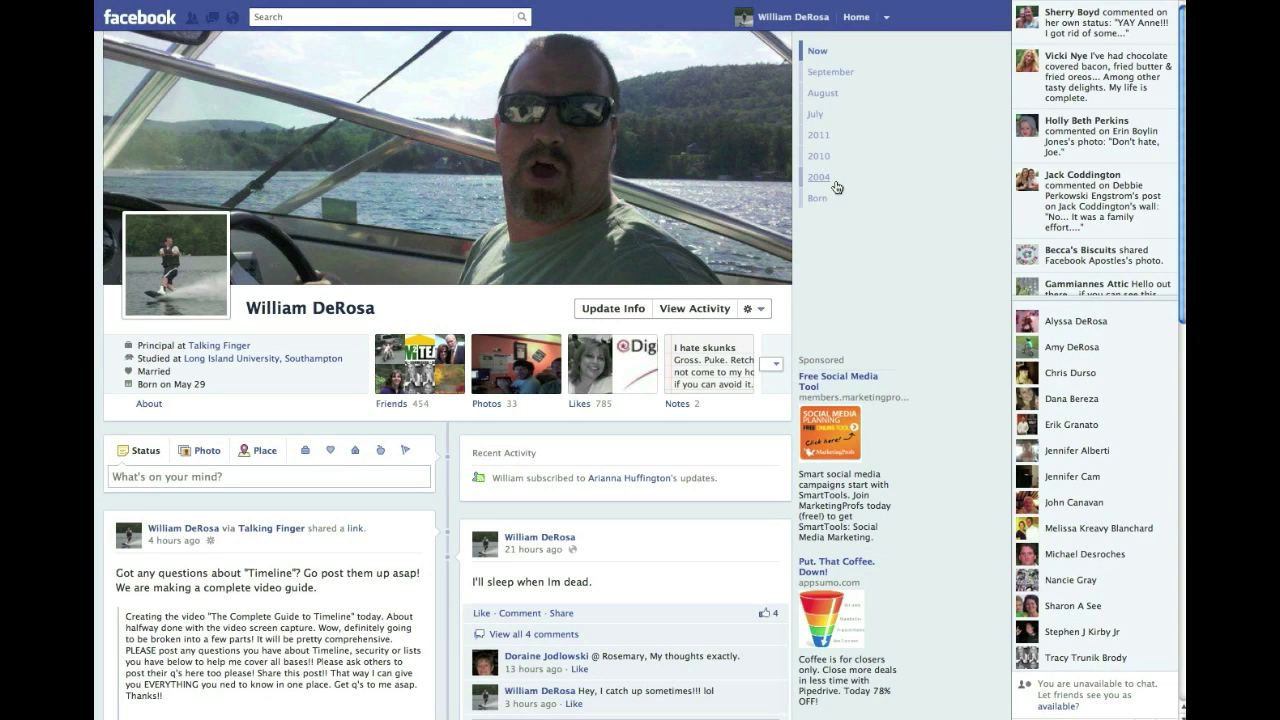
pyautogui.click(826, 157)
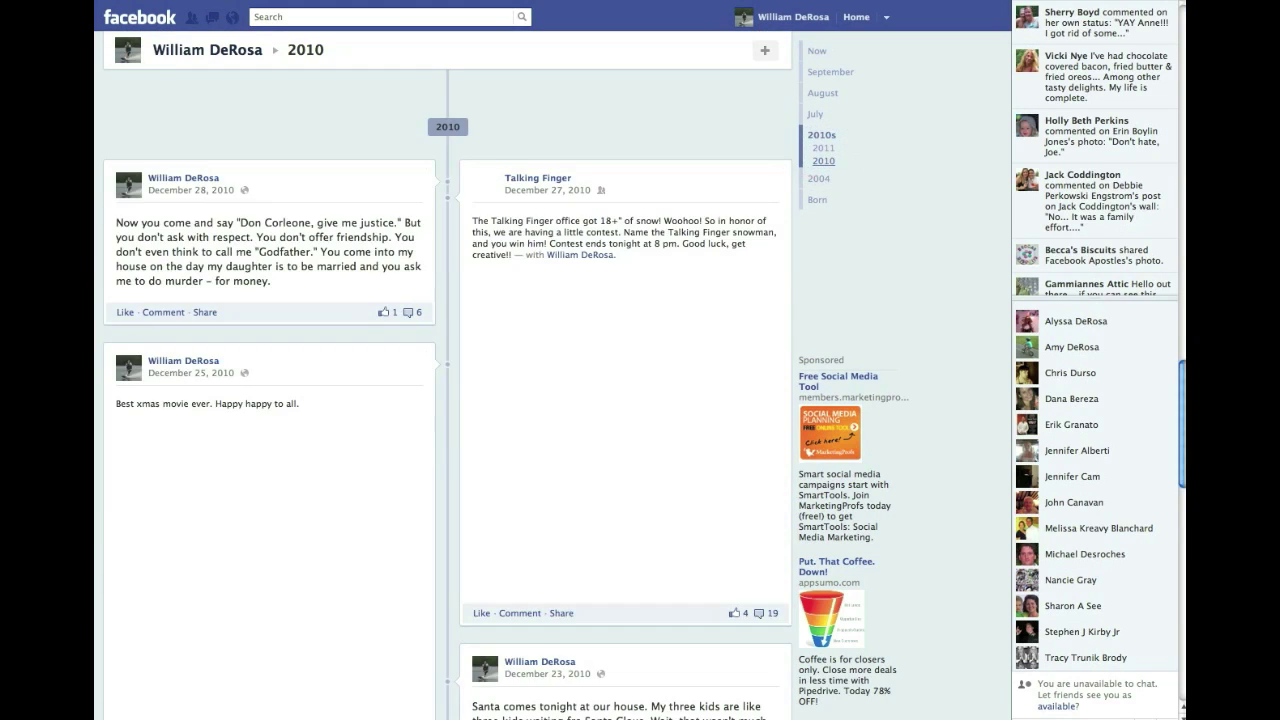
pyautogui.click(772, 180)
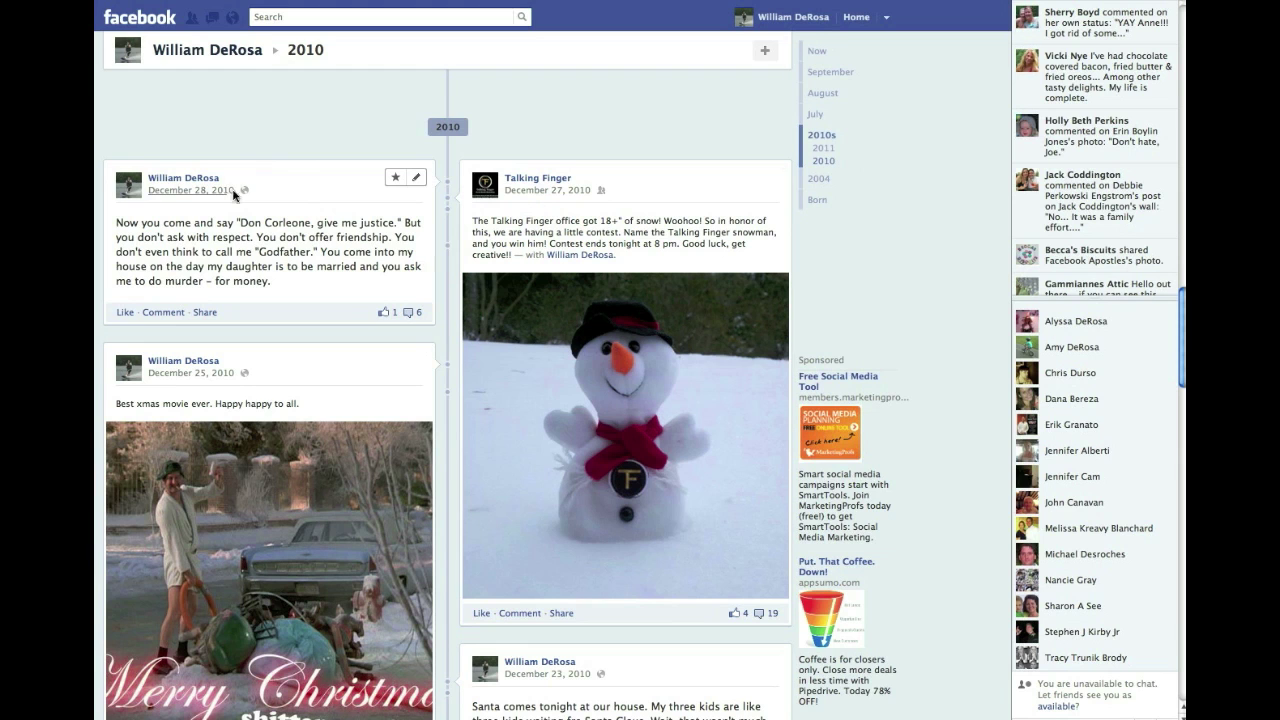
pyautogui.scroll(-10, 353, 197)
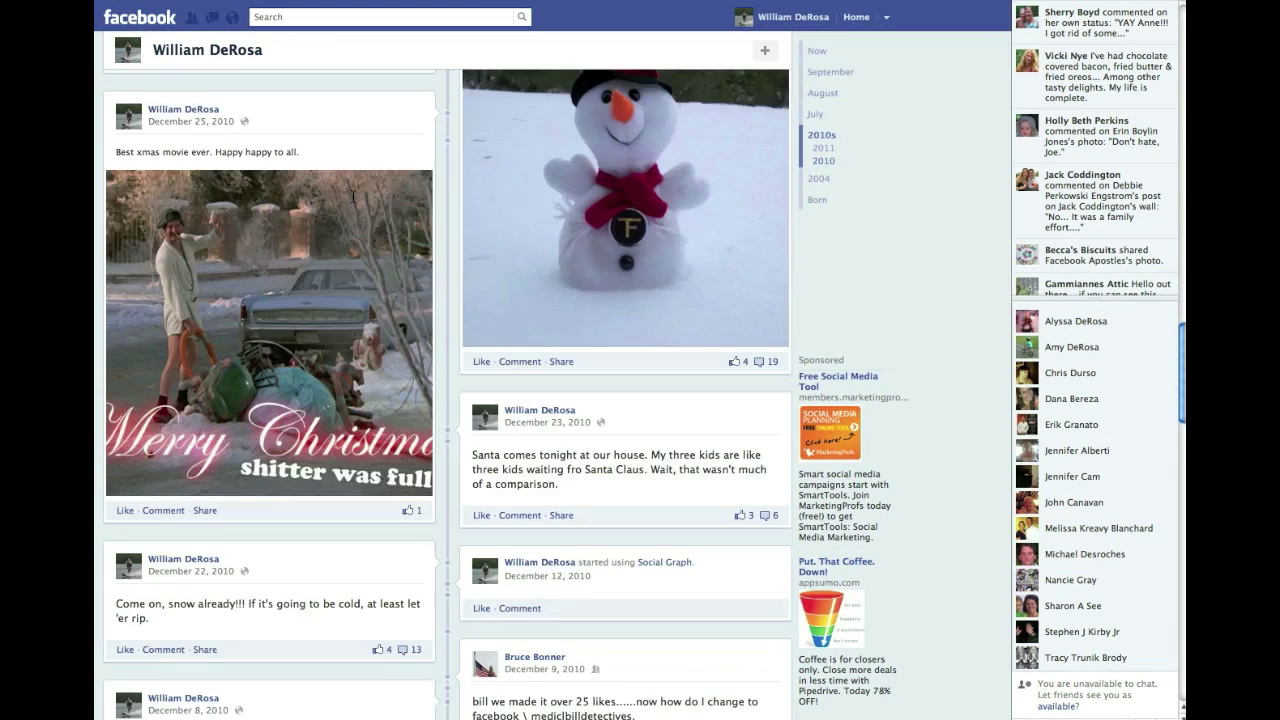
pyautogui.scroll(-10, 353, 197)
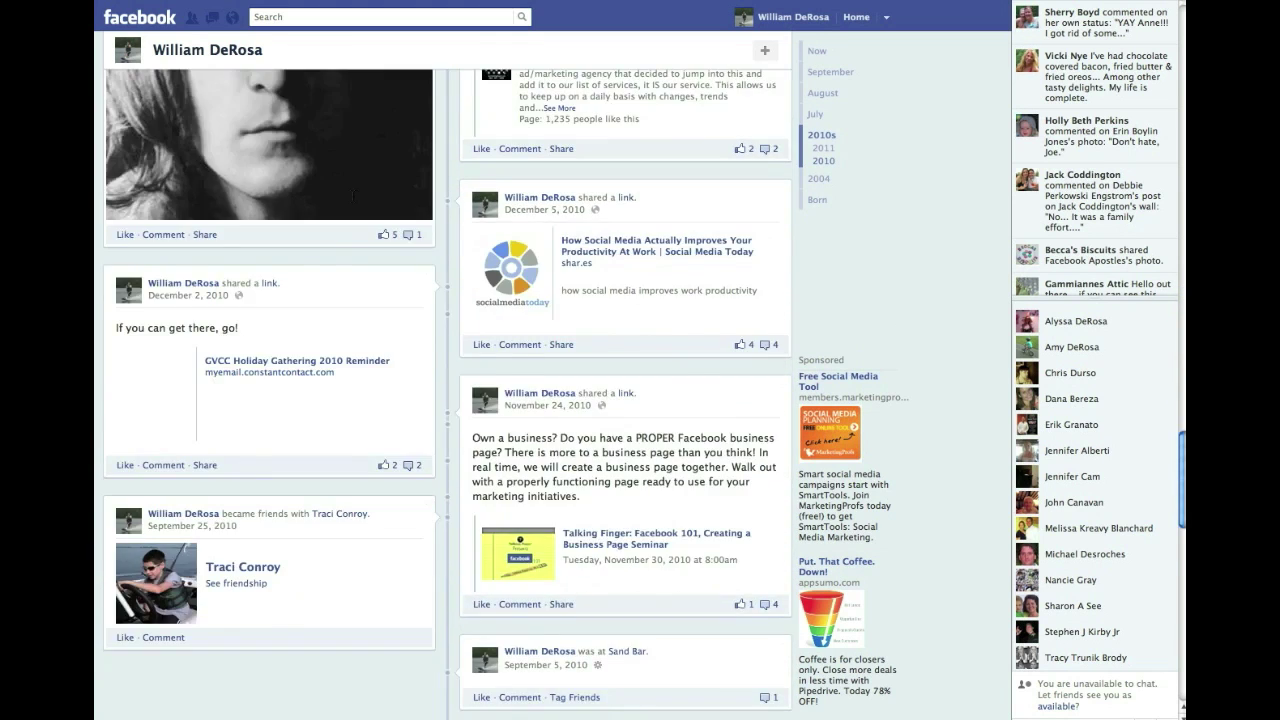
pyautogui.scroll(7, 353, 197)
pyautogui.scroll(15, 353, 197)
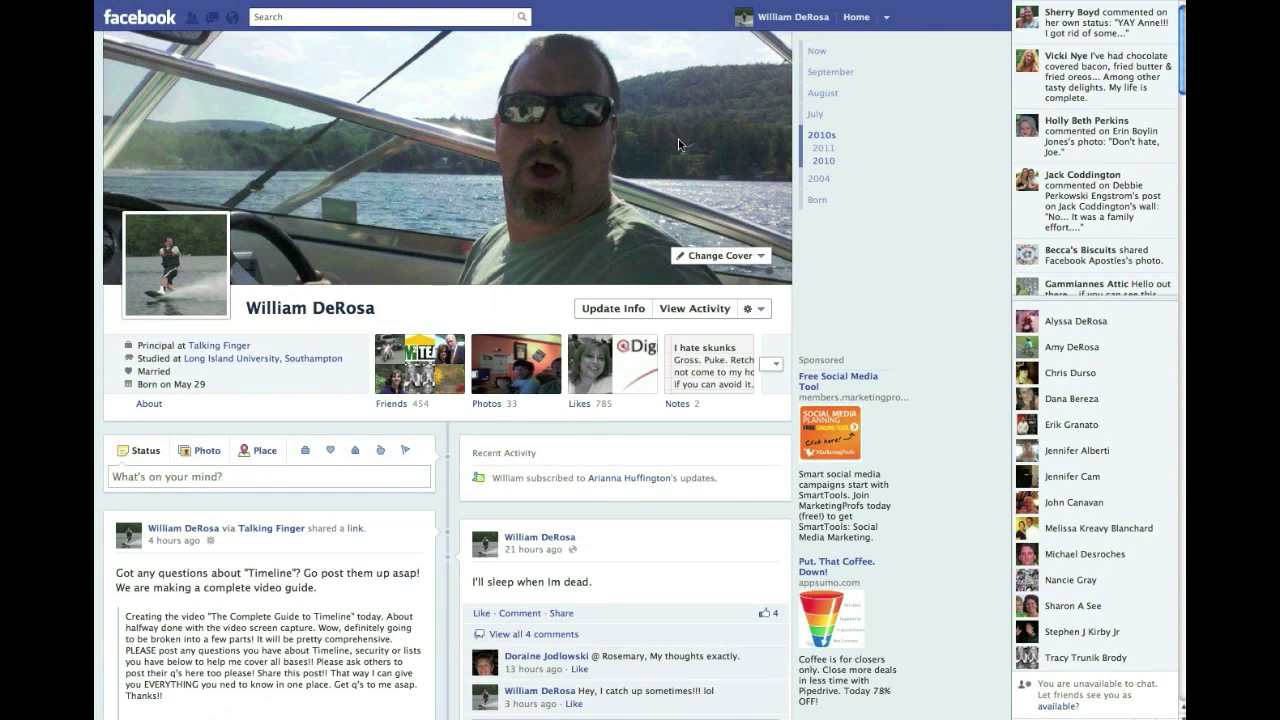
pyautogui.click(820, 180)
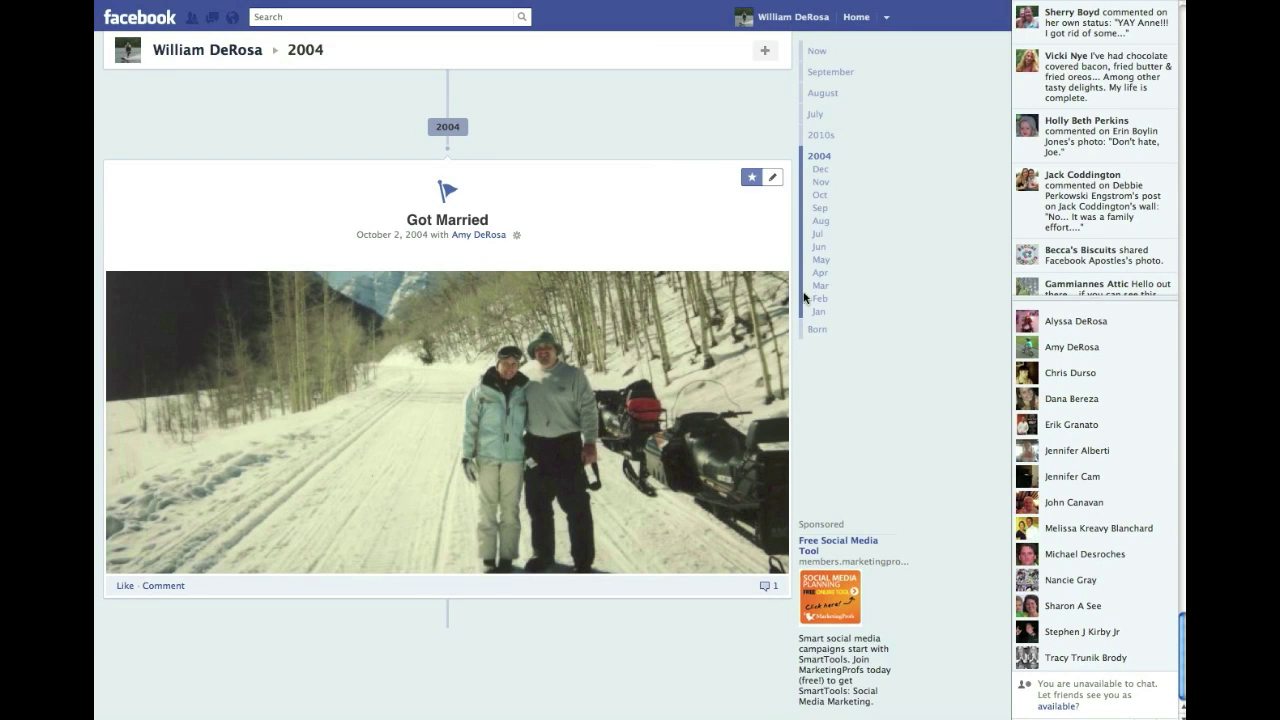
pyautogui.click(818, 331)
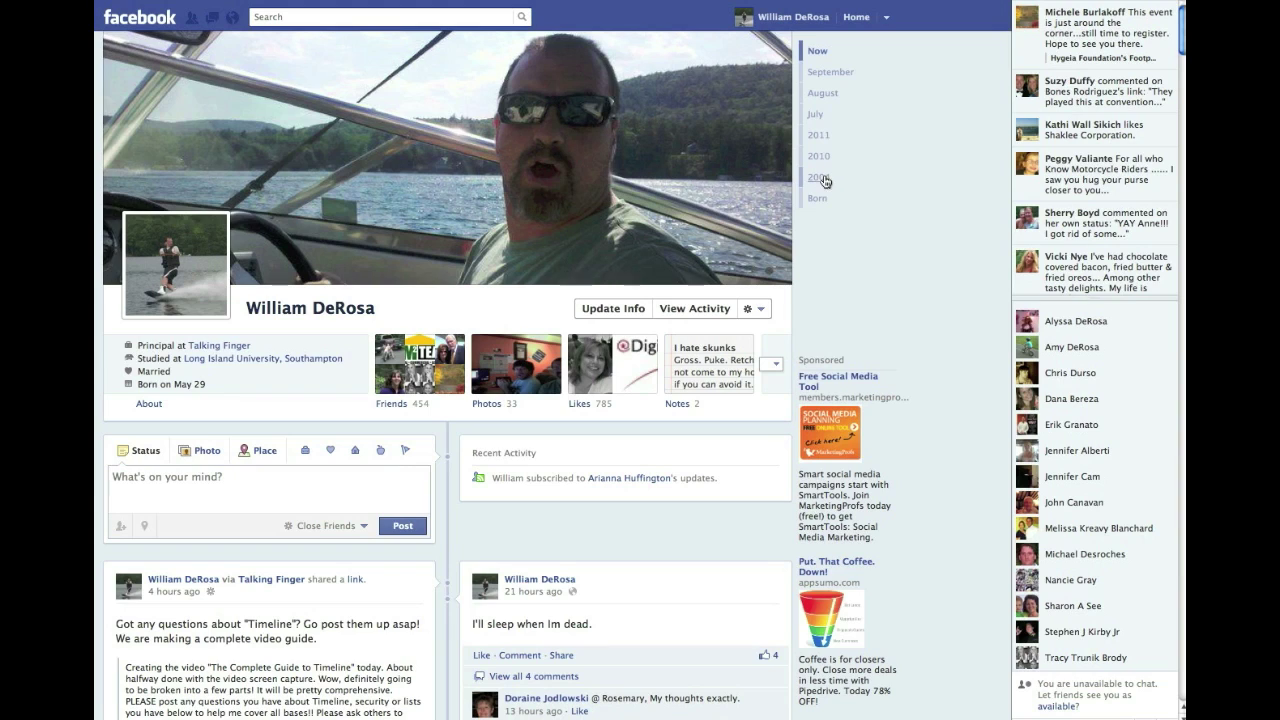
# - From the status box, preview each life event category, ending on Travel and Experiences
pyautogui.click(192, 481)
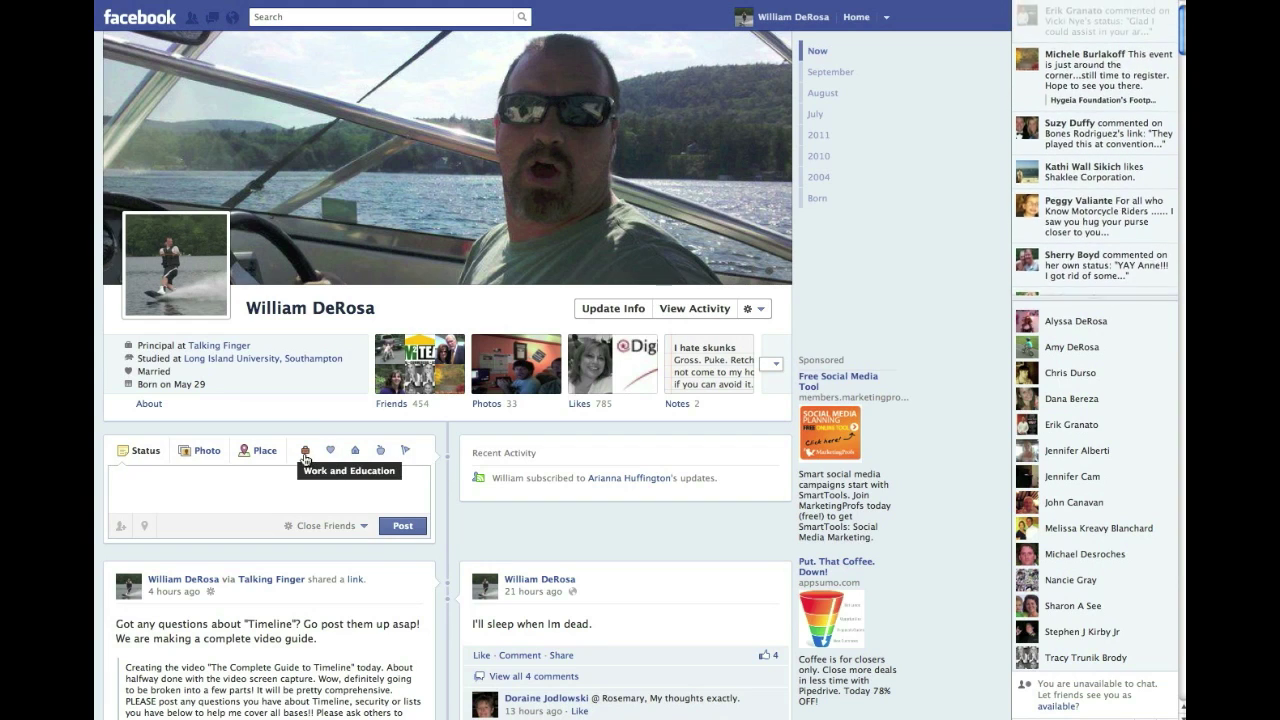
pyautogui.click(305, 455)
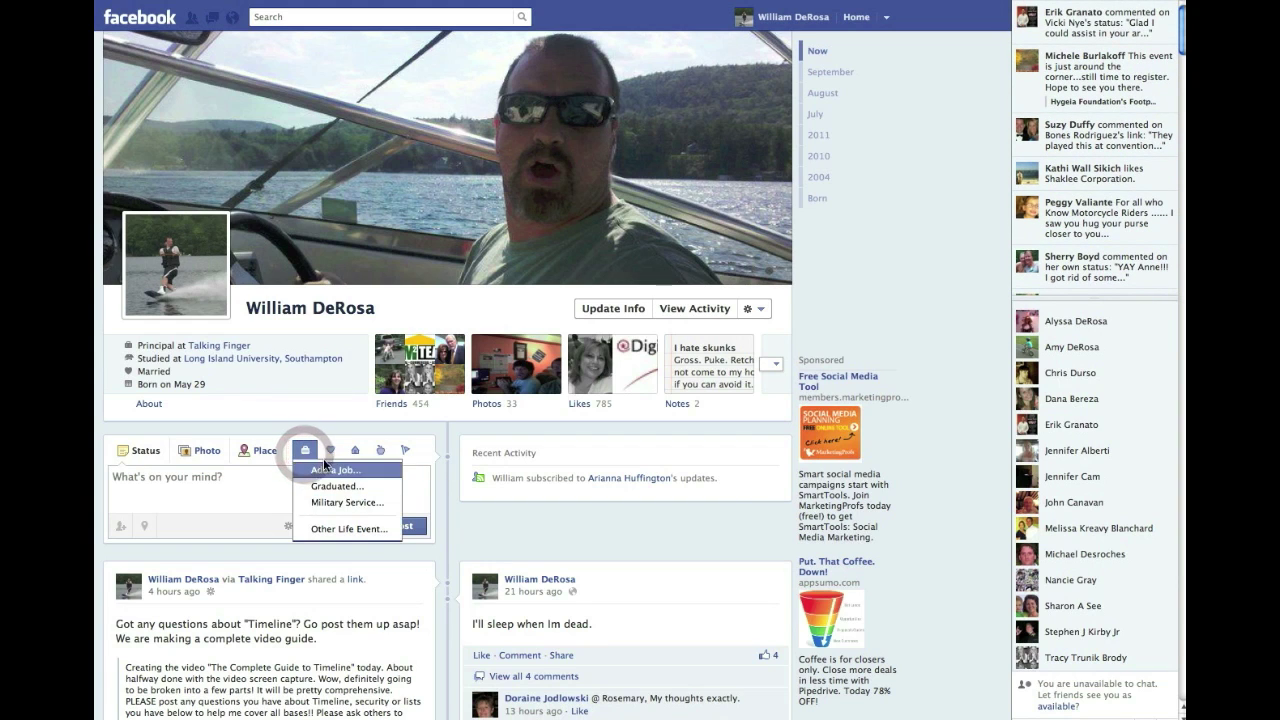
pyautogui.click(330, 450)
pyautogui.click(355, 450)
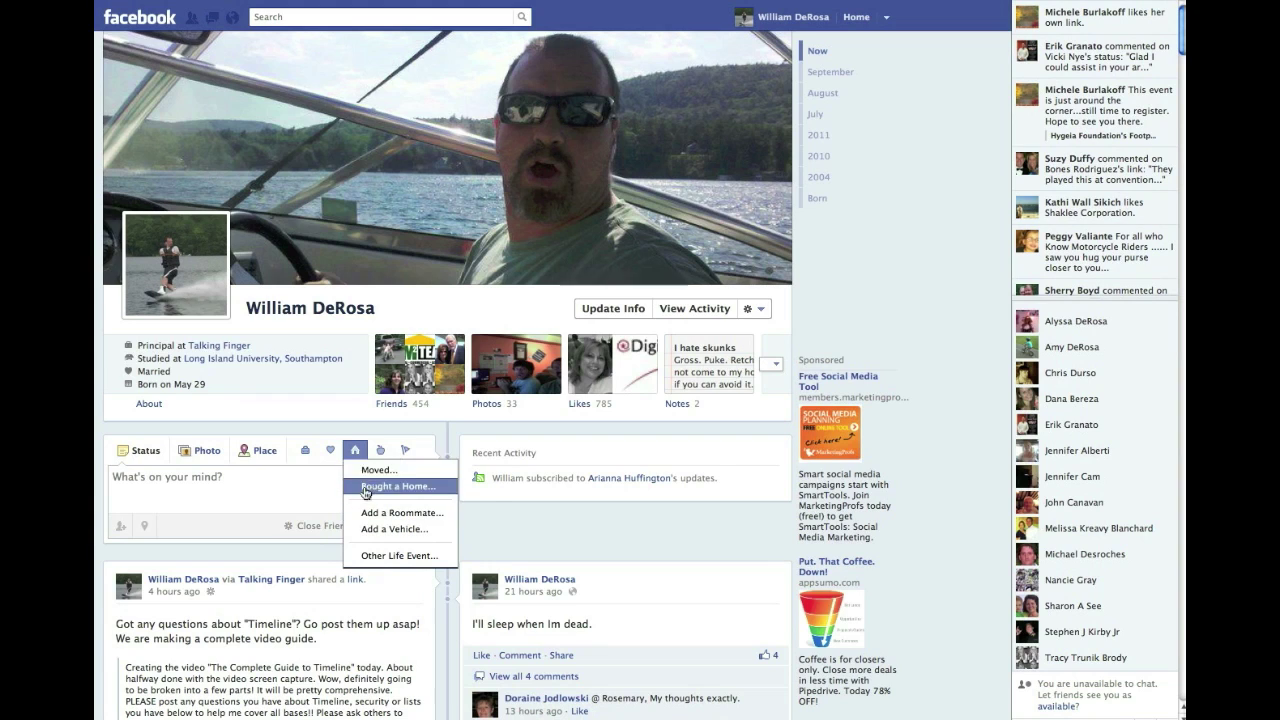
pyautogui.click(379, 451)
pyautogui.click(405, 450)
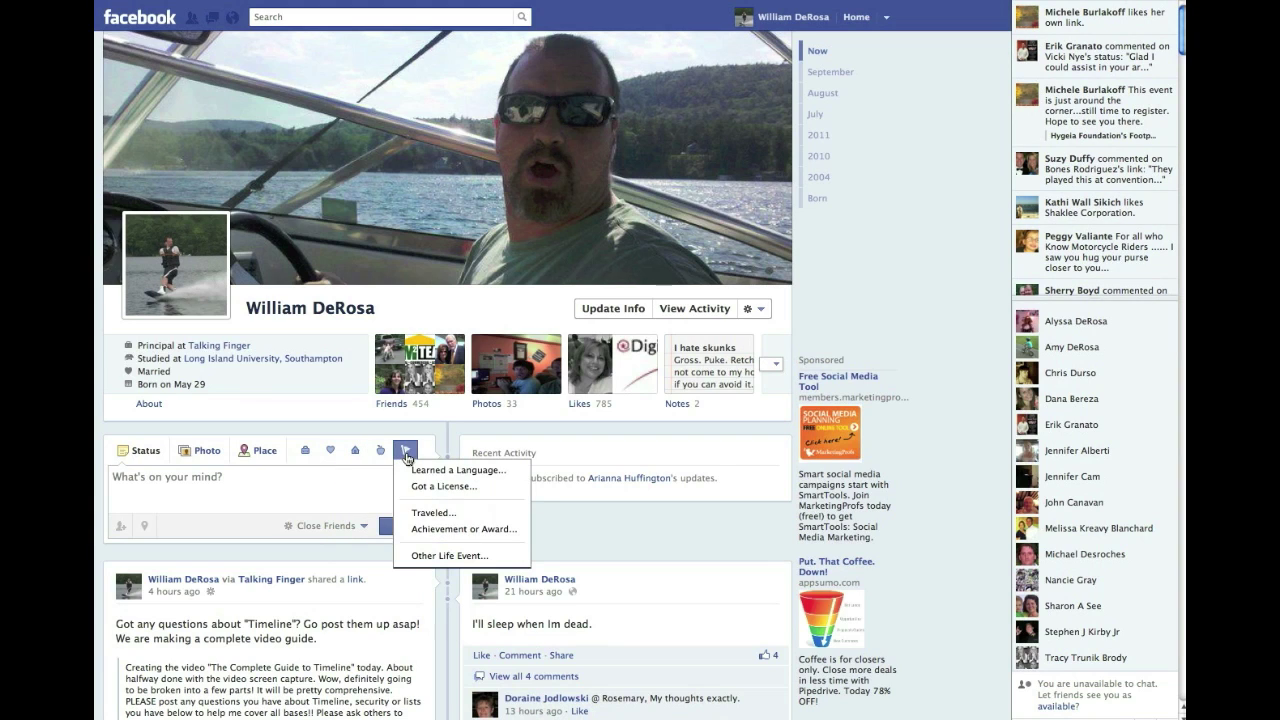
# - Start an Other Life Event named 'Saw a lion in my yard!' in Aspen, Colorado
pyautogui.click(447, 556)
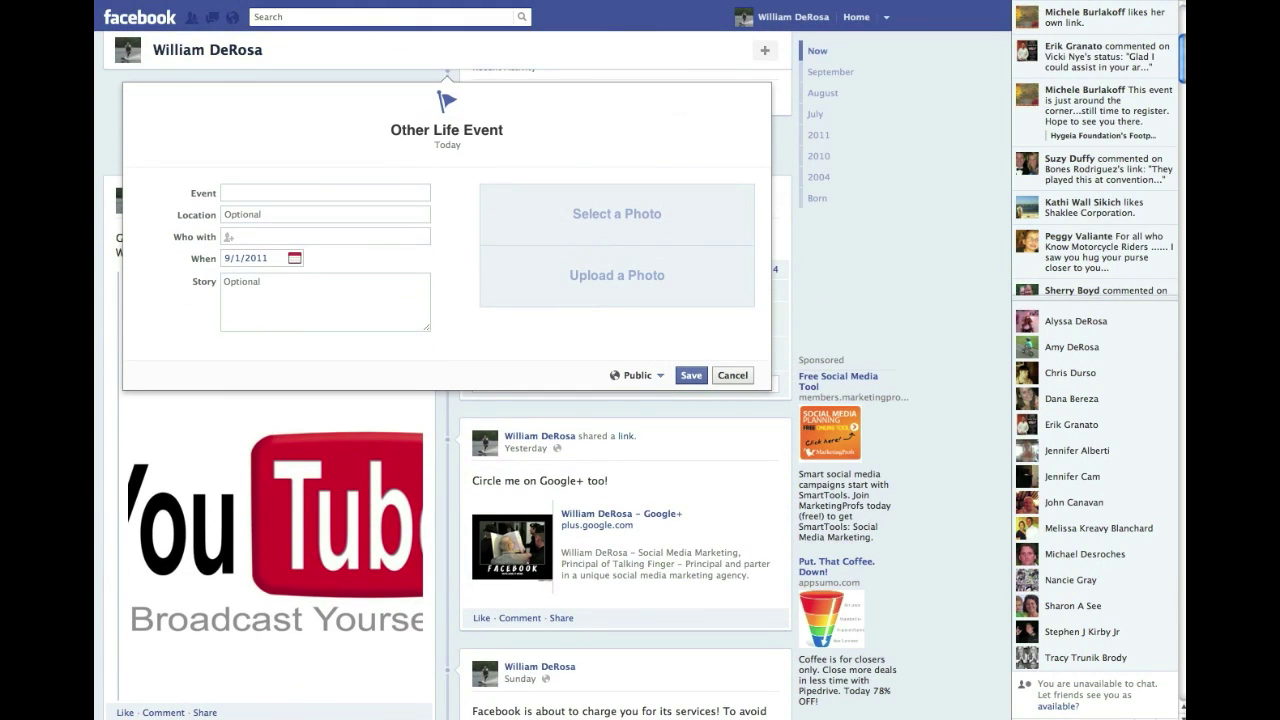
pyautogui.click(309, 193)
pyautogui.write('Sa')
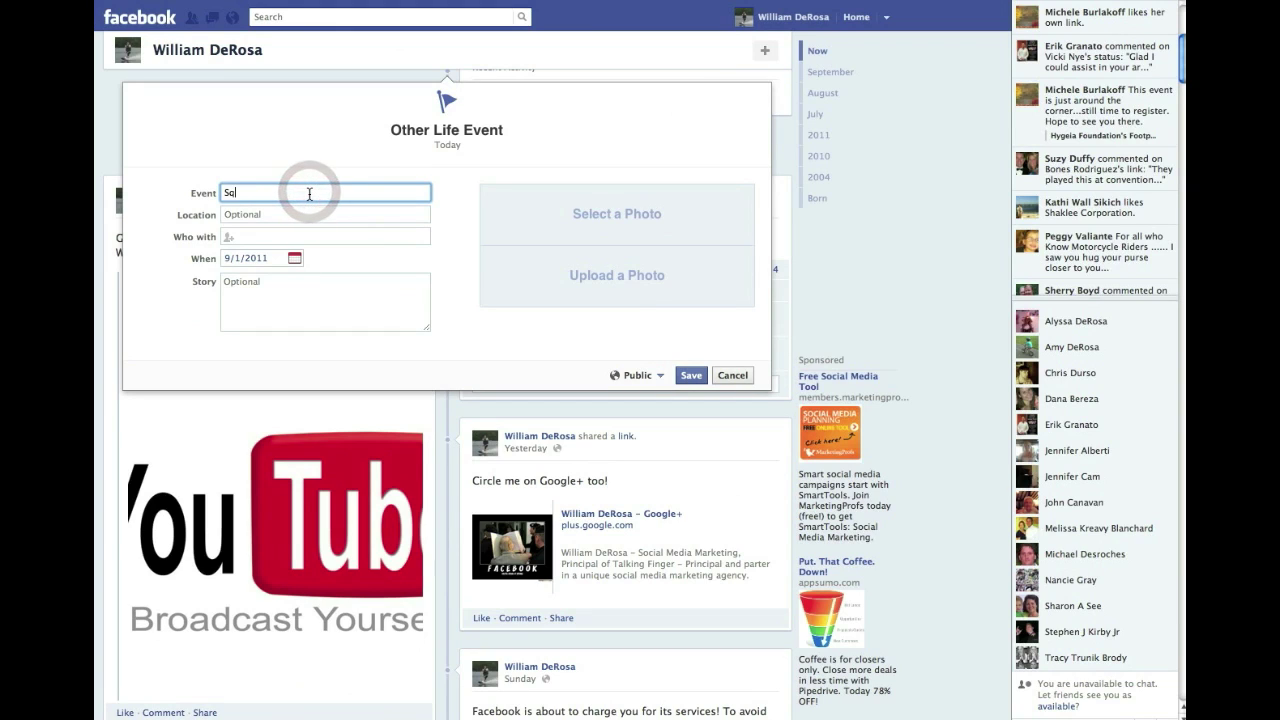
pyautogui.write('w a lion ')
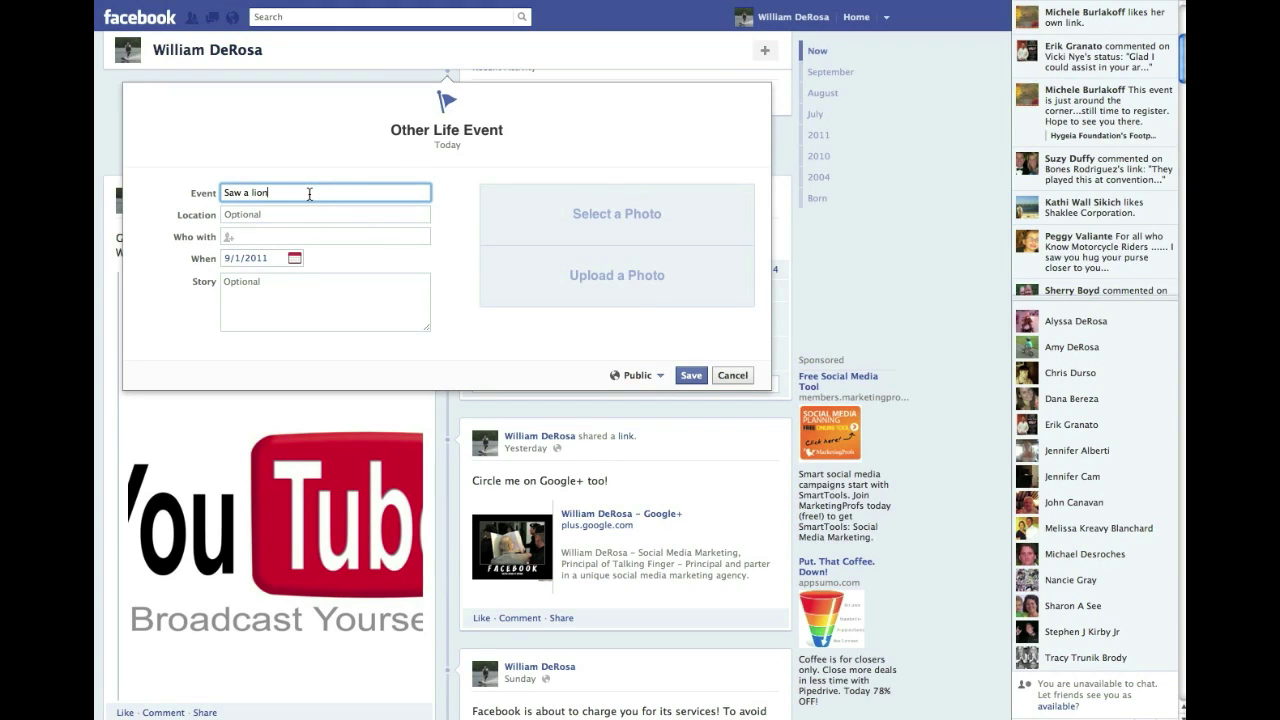
pyautogui.write('in my yard!')
pyautogui.click(288, 212)
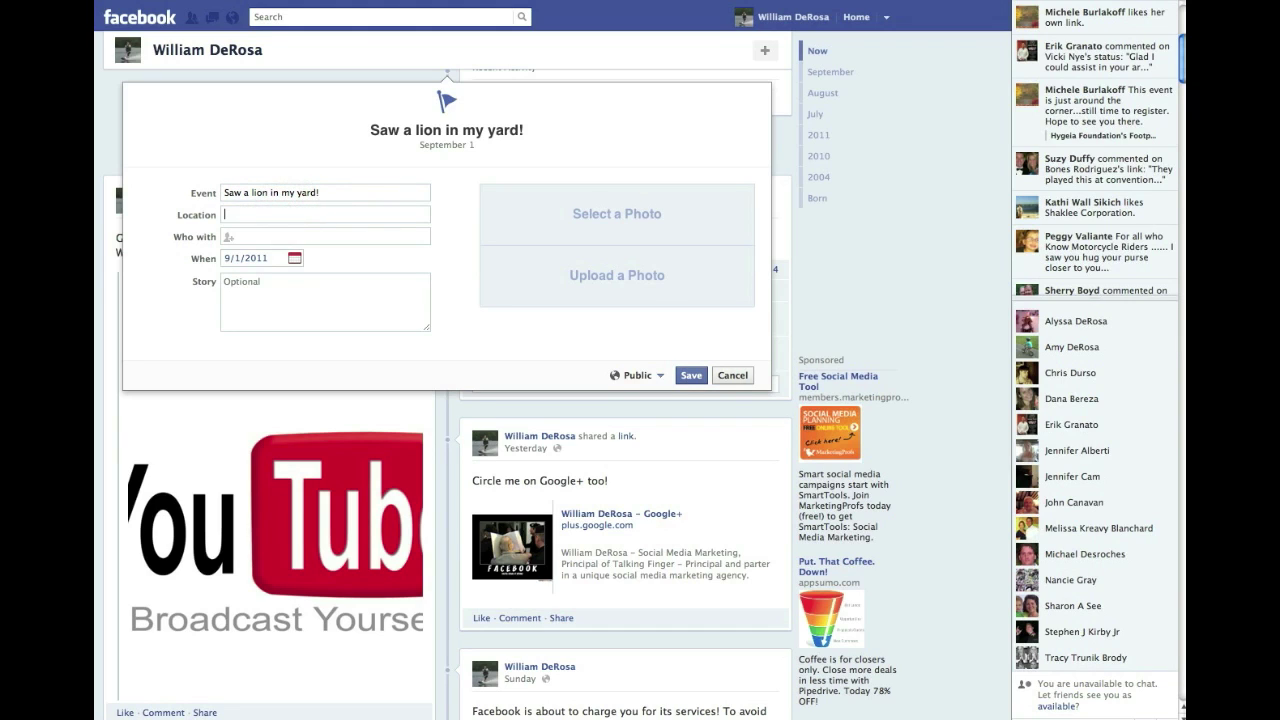
pyautogui.write('aspen')
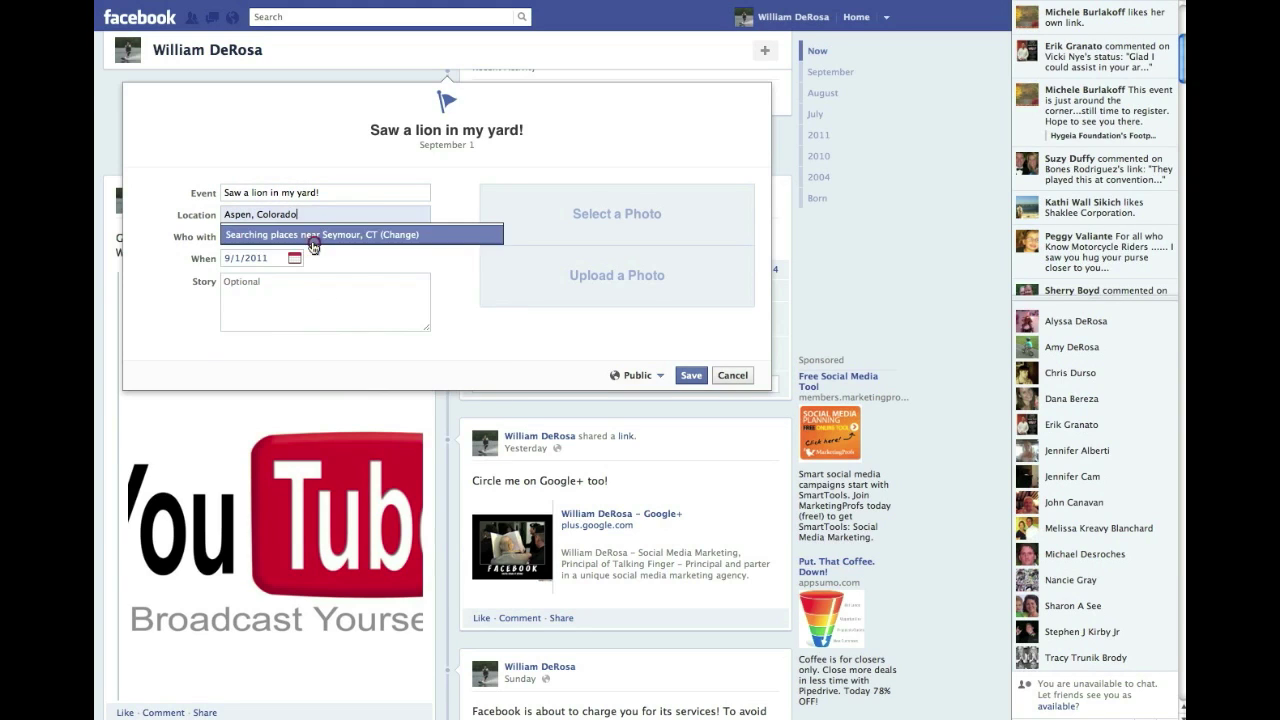
pyautogui.click(344, 292)
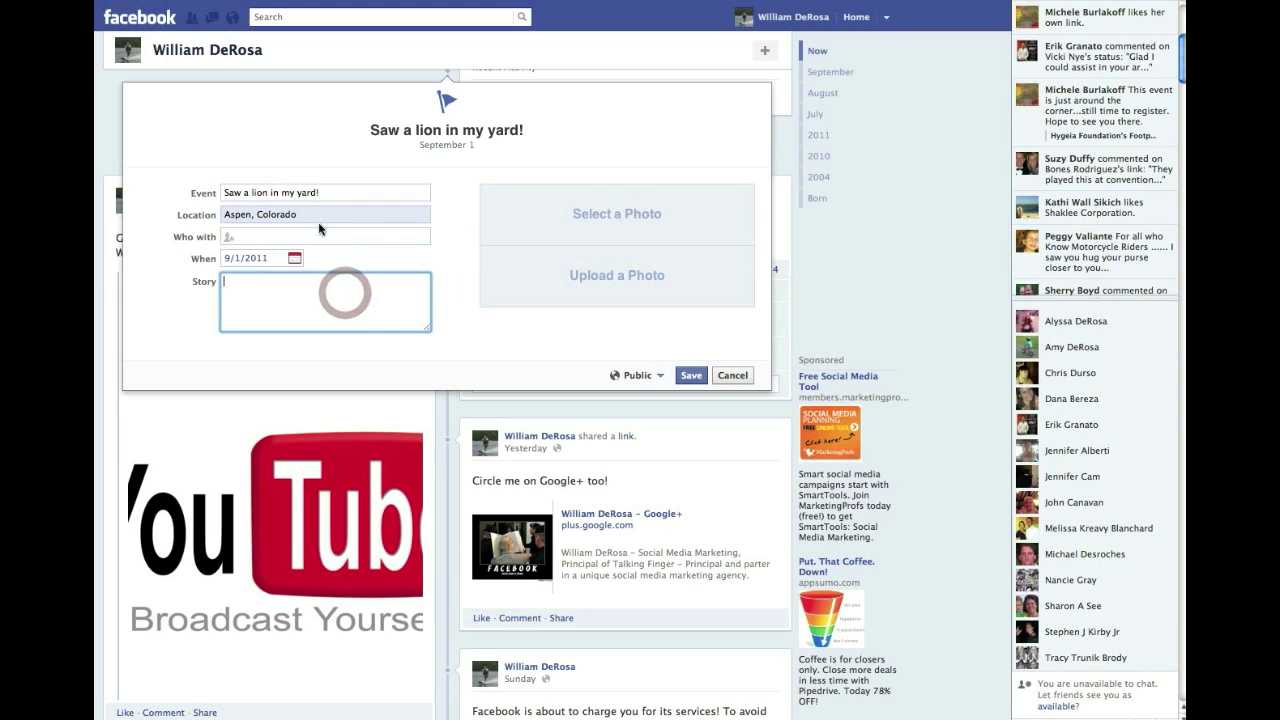
# - Tag a suggested friend, set the event date to 9/4/2000, and select the Story field
pyautogui.click(269, 238)
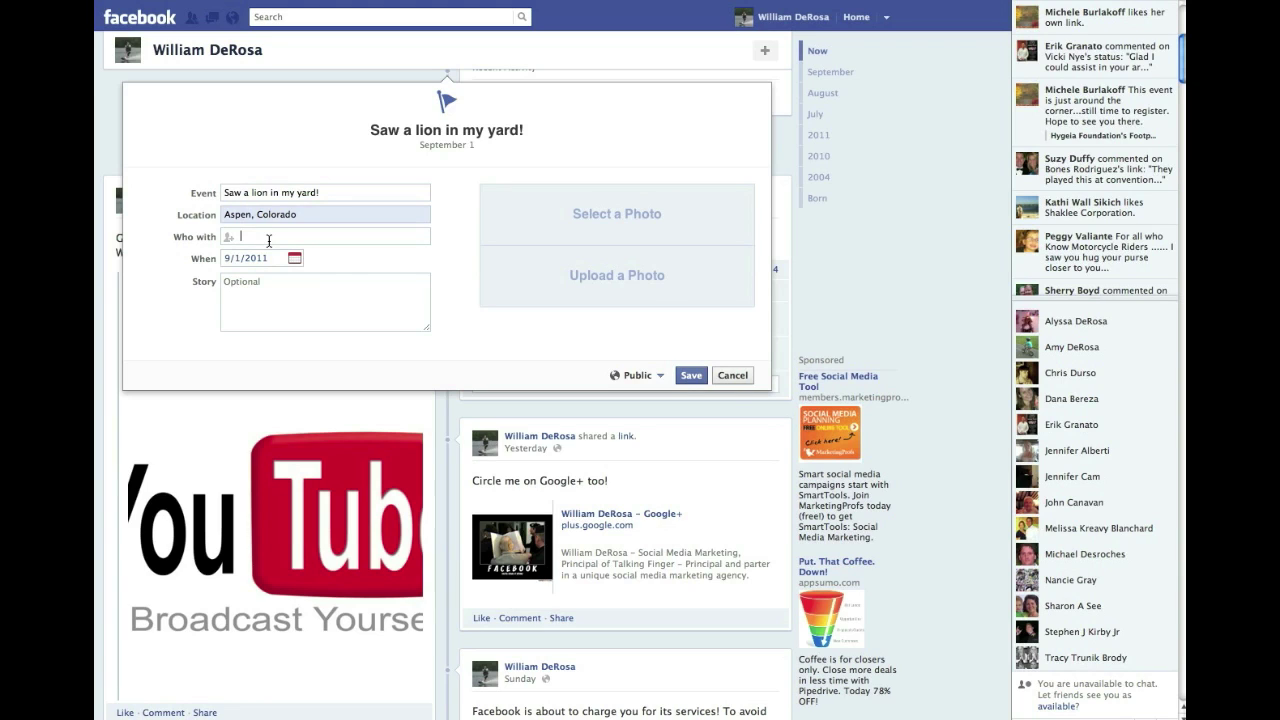
pyautogui.write('erik')
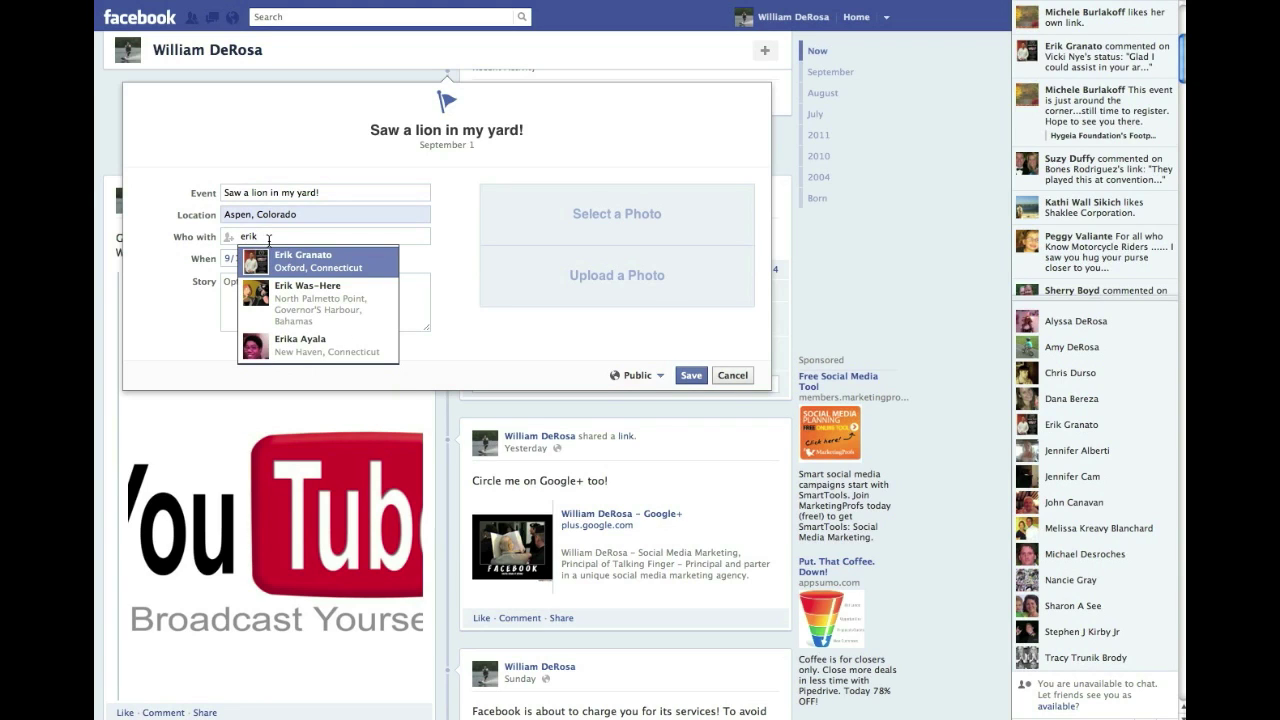
pyautogui.click(320, 266)
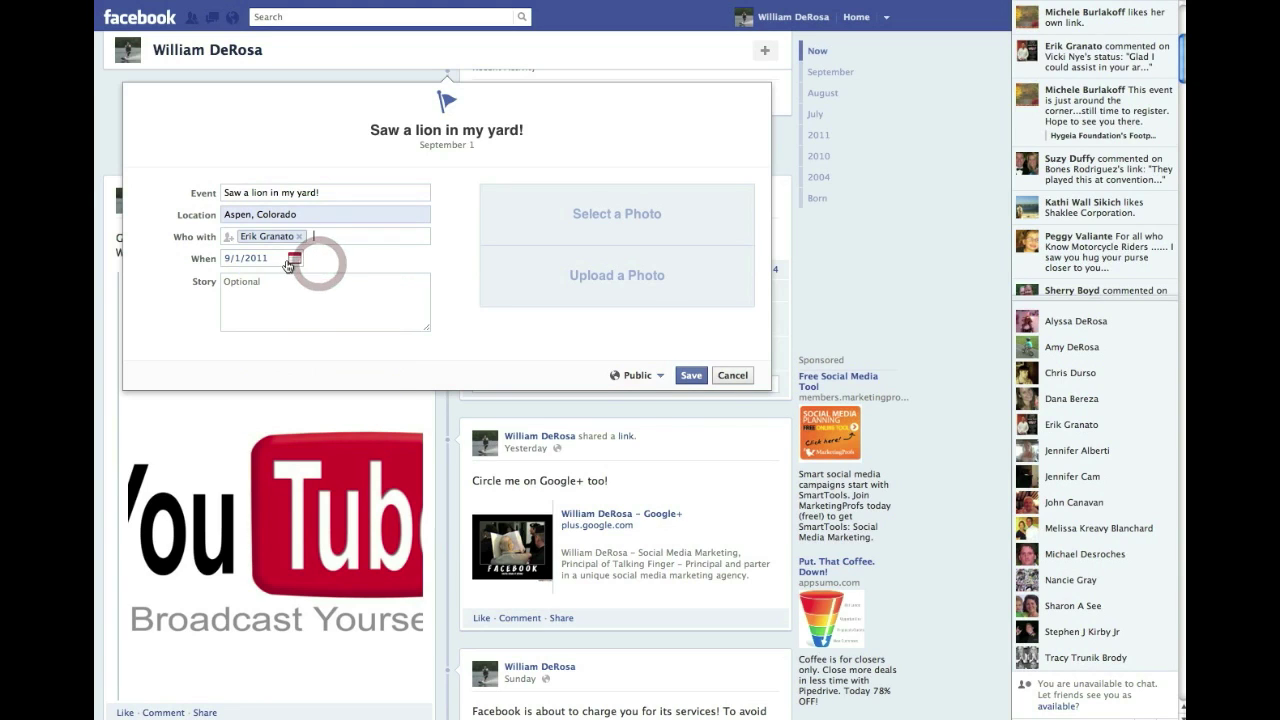
pyautogui.click(293, 261)
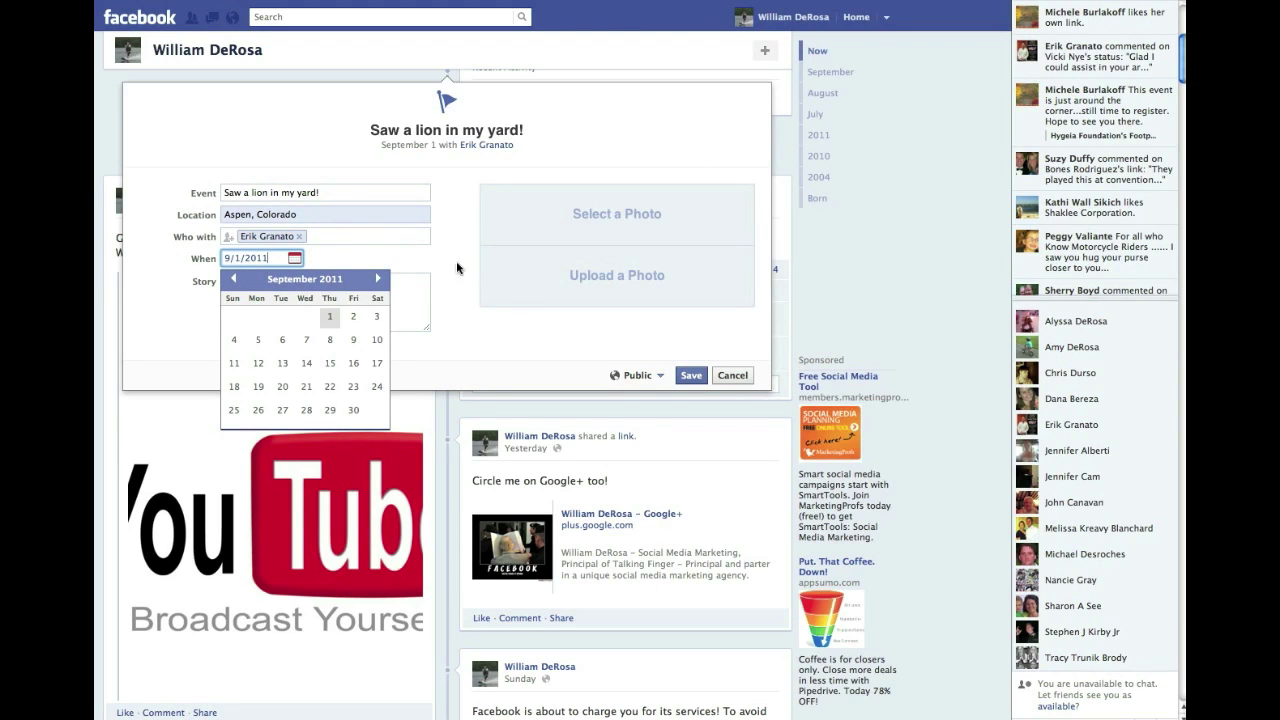
pyautogui.click(233, 279)
pyautogui.click(233, 279)
pyautogui.click(233, 279)
pyautogui.click(377, 278)
pyautogui.click(377, 278)
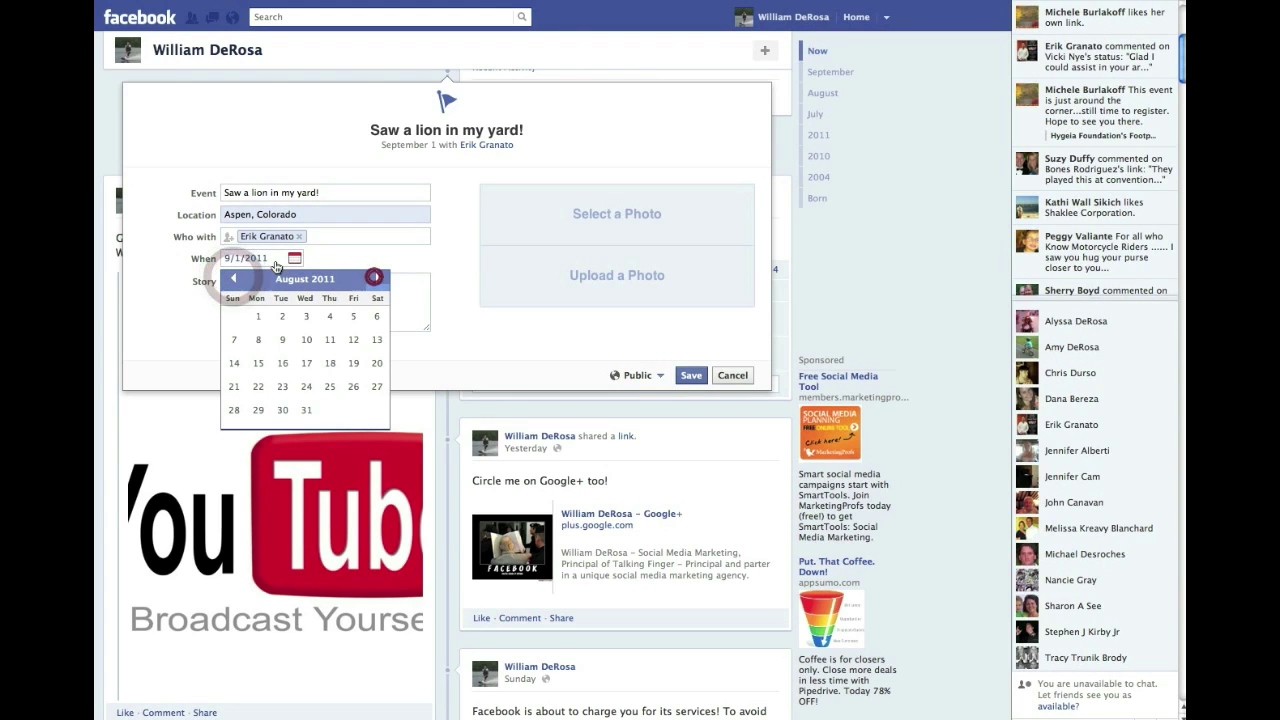
pyautogui.press('BackSpace')
pyautogui.press('BackSpace')
pyautogui.write('00')
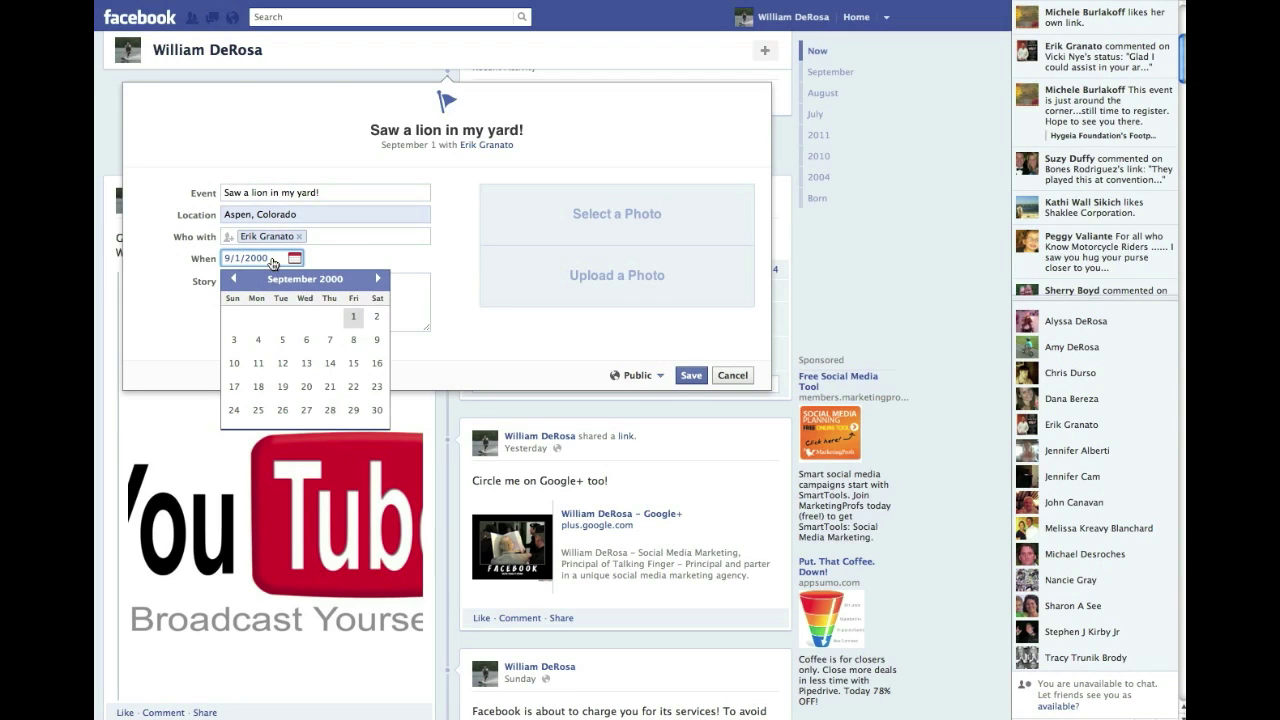
pyautogui.click(263, 341)
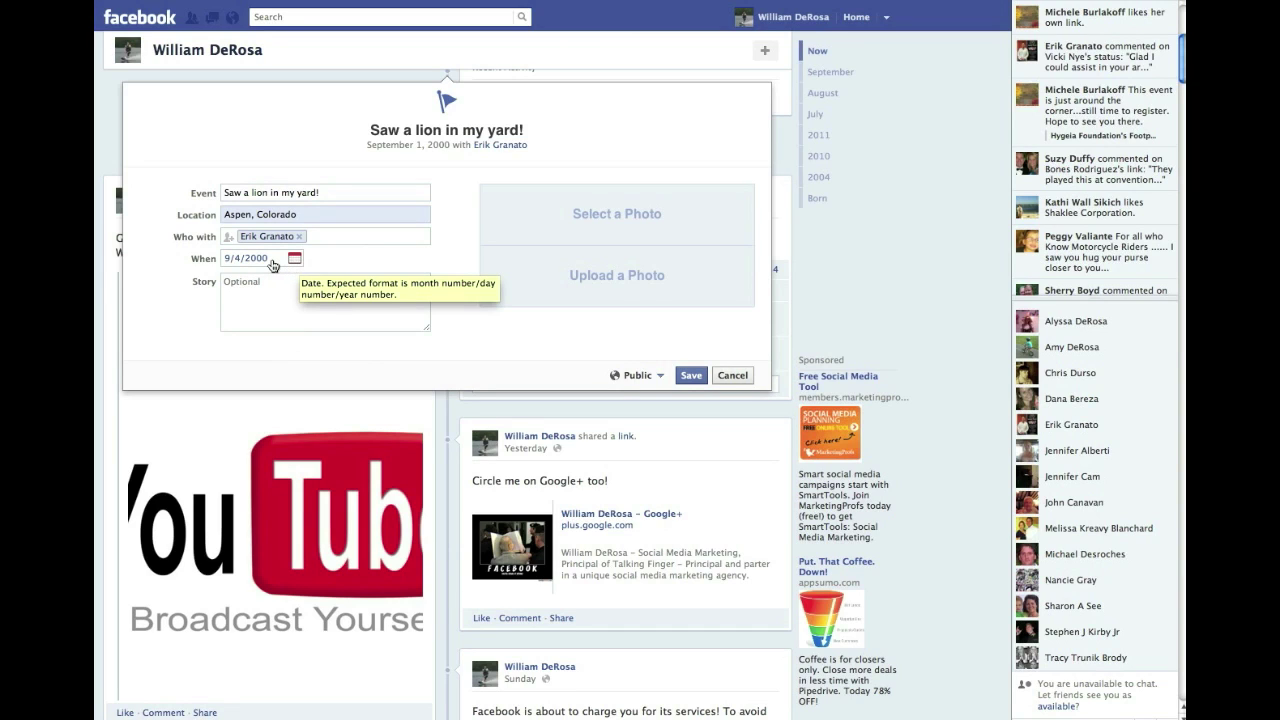
pyautogui.click(256, 289)
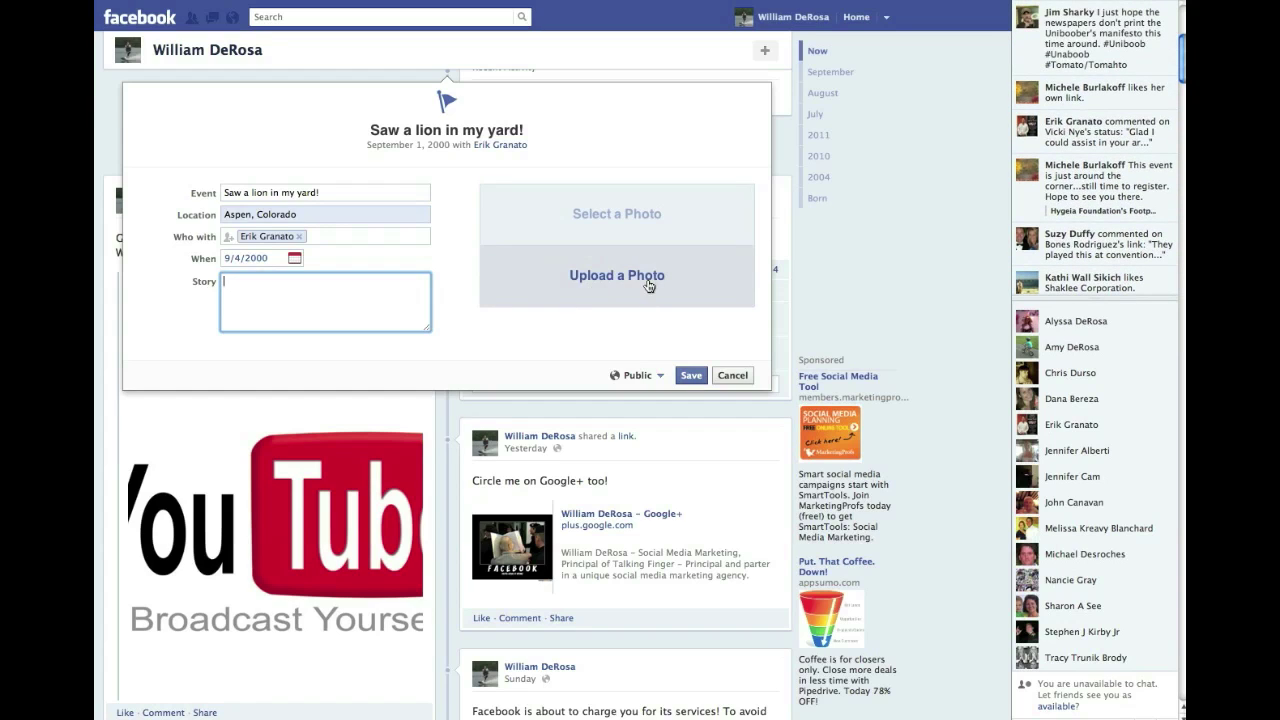
# - Attach DSC05388.JPG, keep the audience Public, and save the lion life event
pyautogui.click(617, 278)
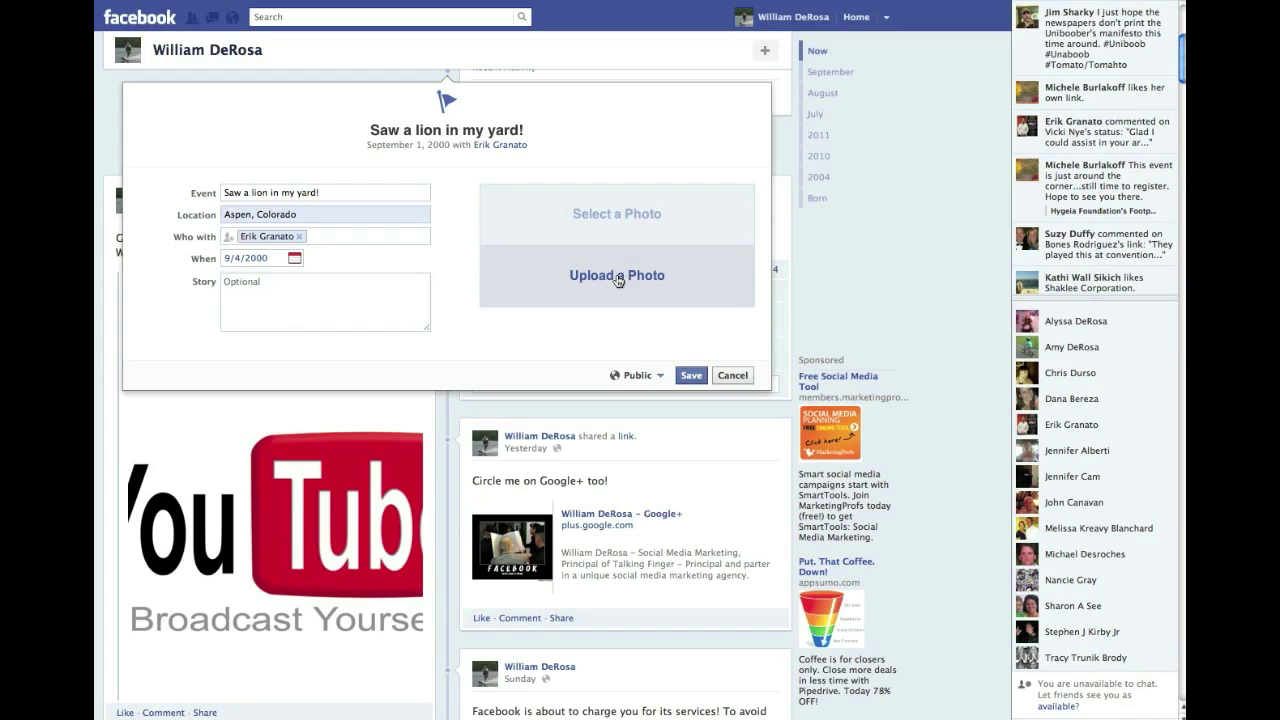
pyautogui.scroll(-3, 772, 166)
pyautogui.click(680, 168)
pyautogui.click(775, 285)
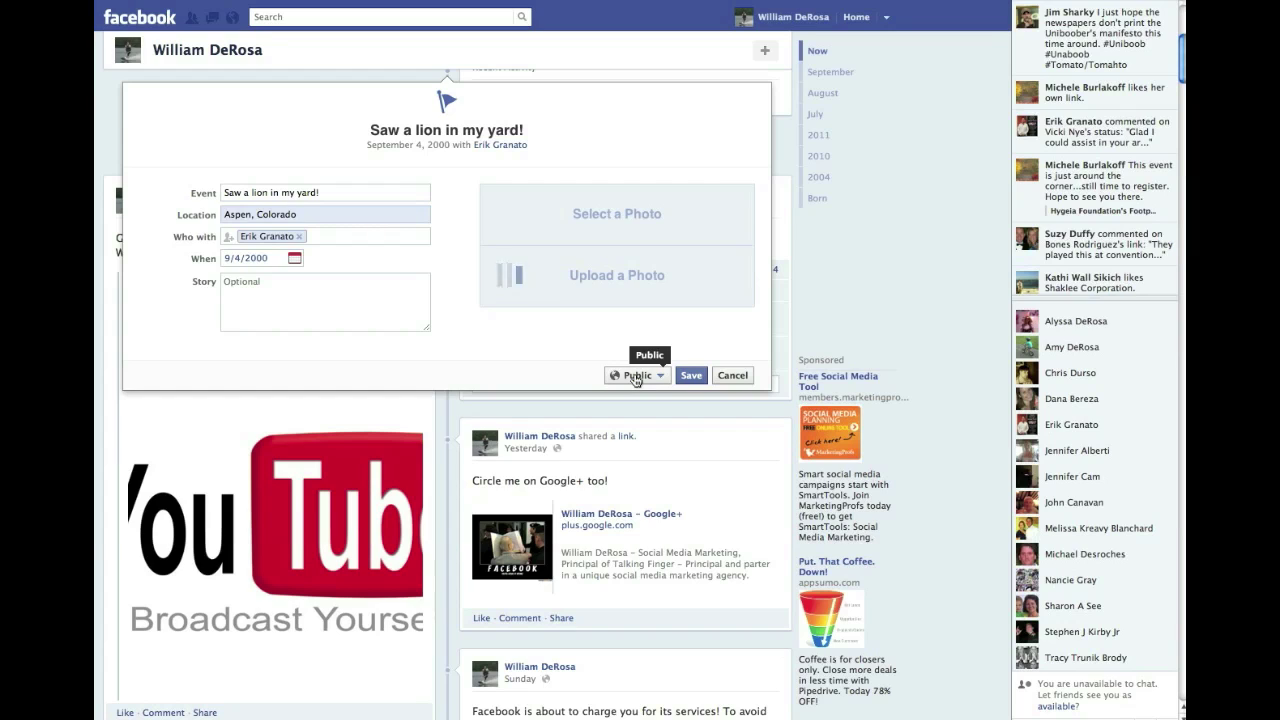
pyautogui.click(635, 378)
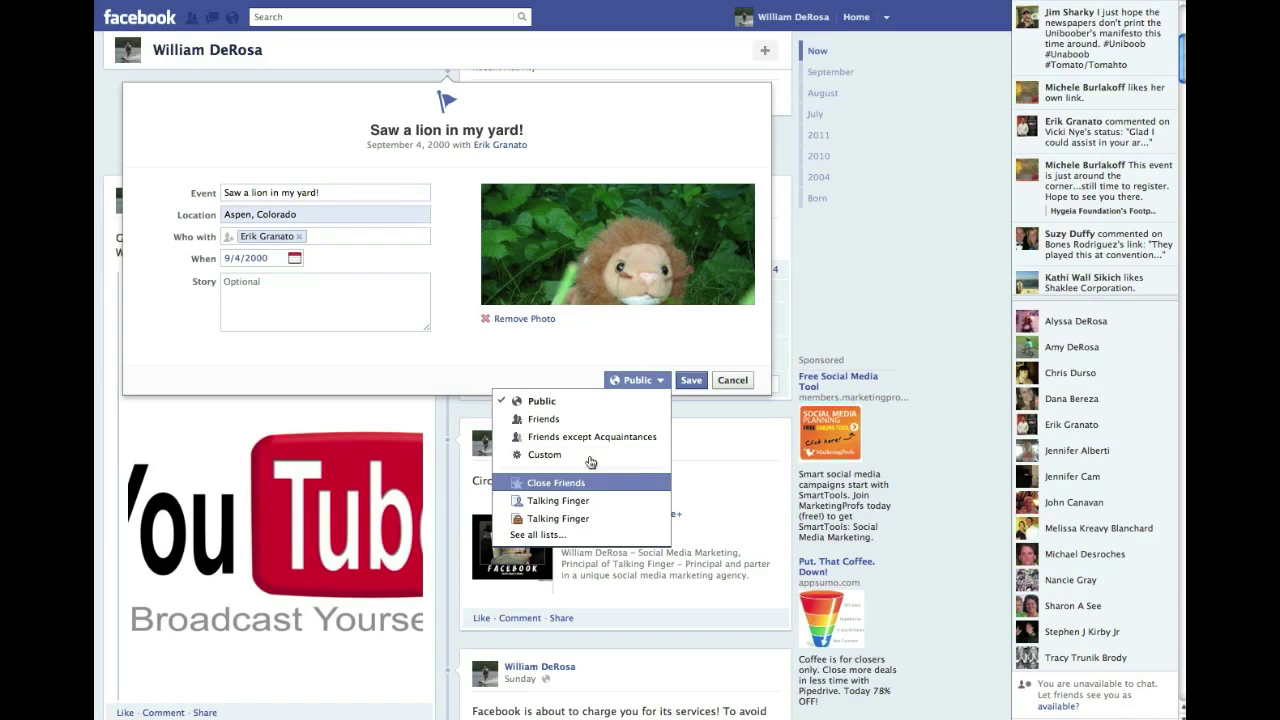
pyautogui.click(664, 349)
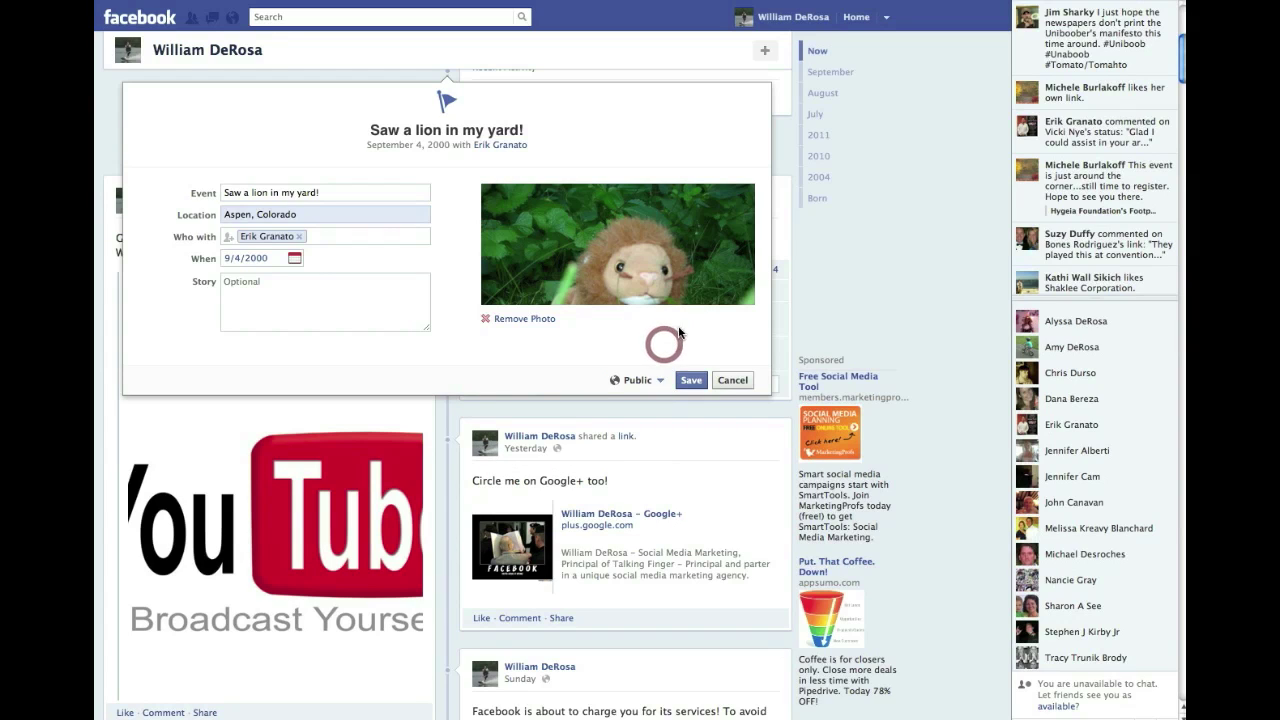
pyautogui.click(692, 381)
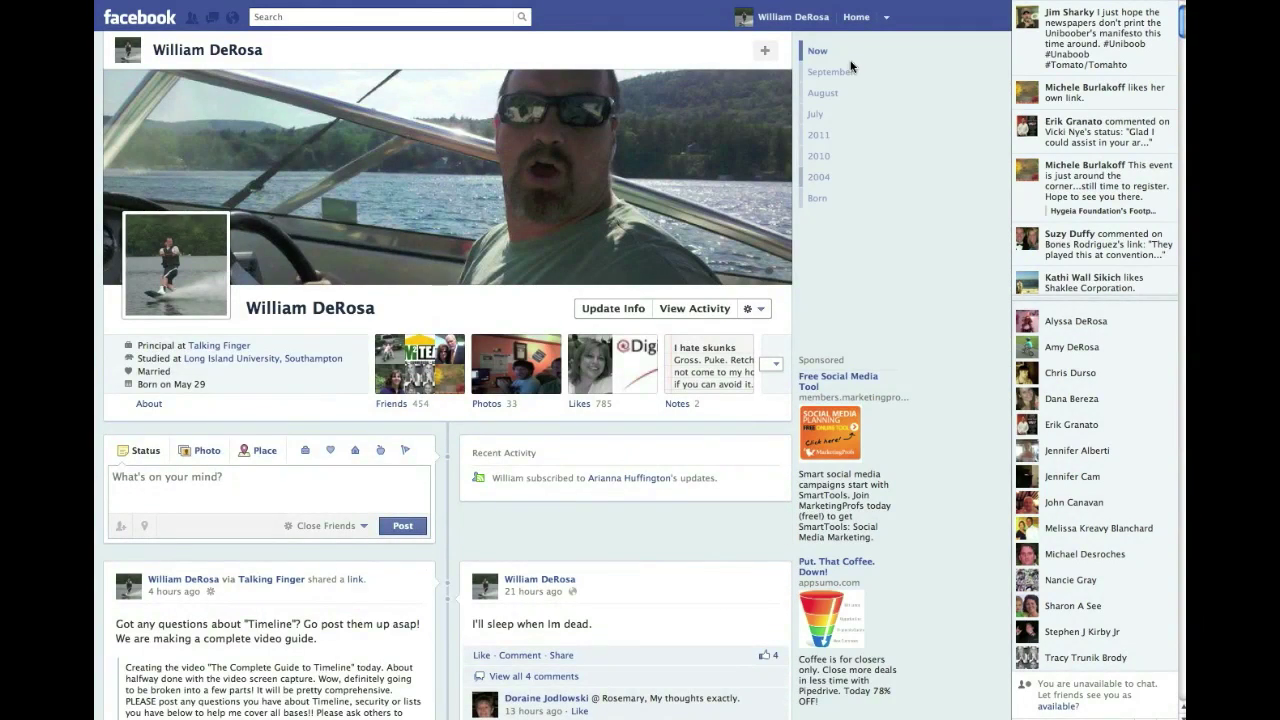
# - Reload the profile with Cmd+R and jump to the new 2000 year on the timeline
pyautogui.press('super+r')
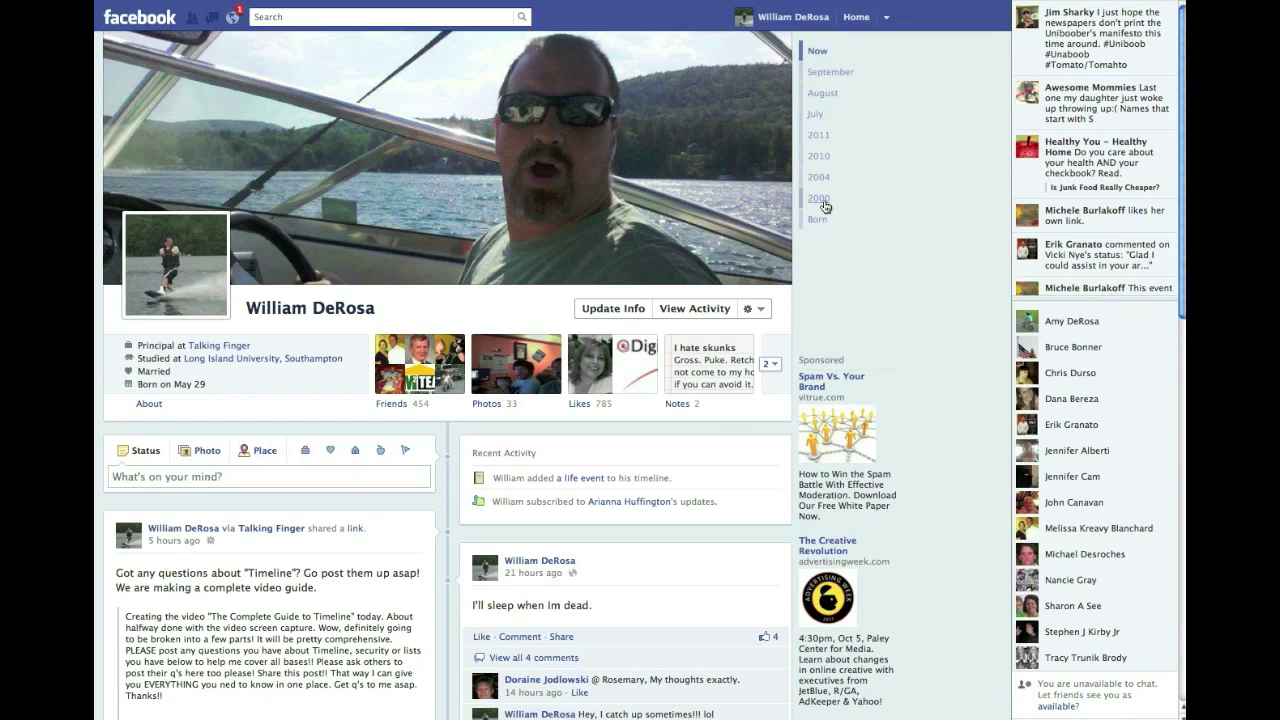
pyautogui.click(821, 201)
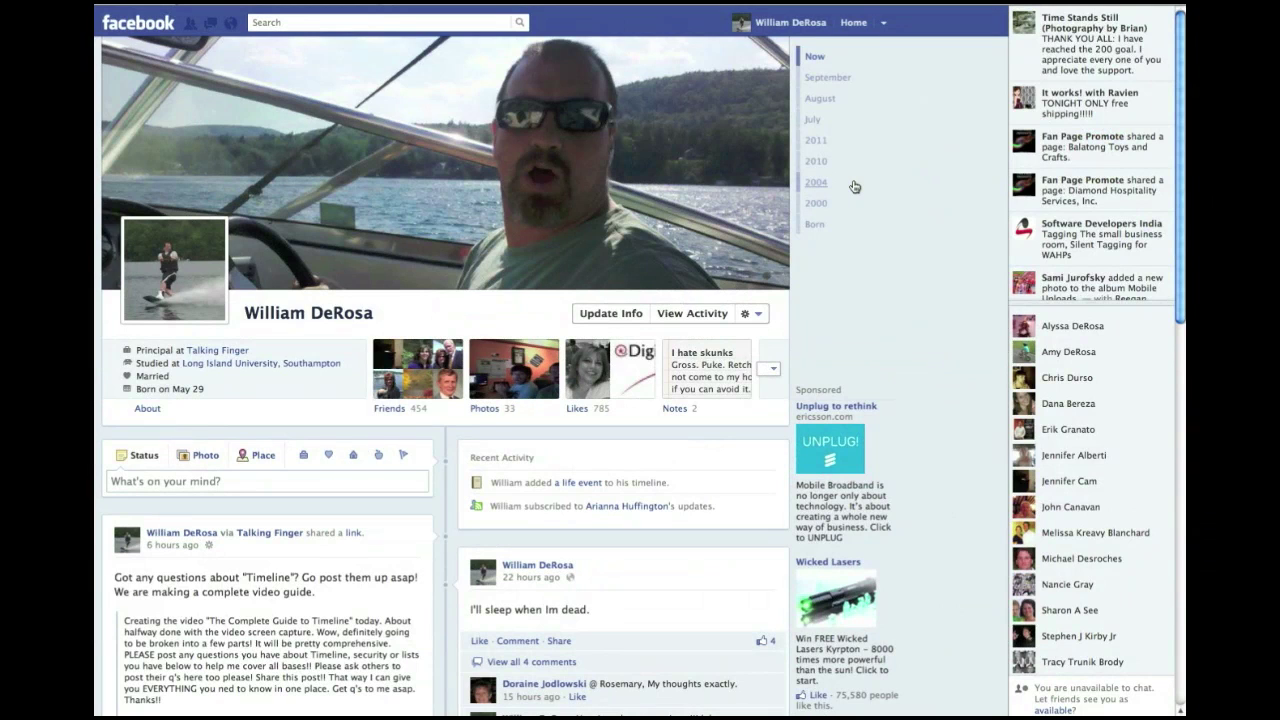
# - Feature the Timeline video guide post at full width
pyautogui.scroll(-5, 854, 187)
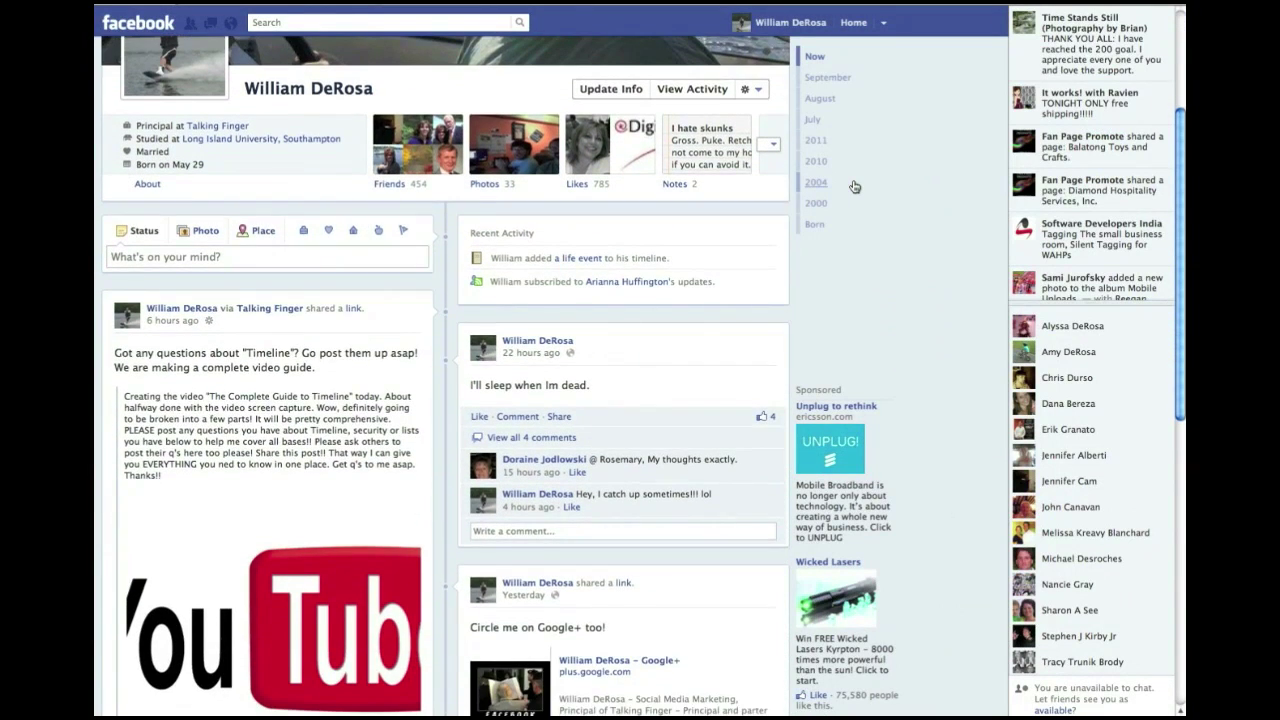
pyautogui.scroll(-2, 851, 188)
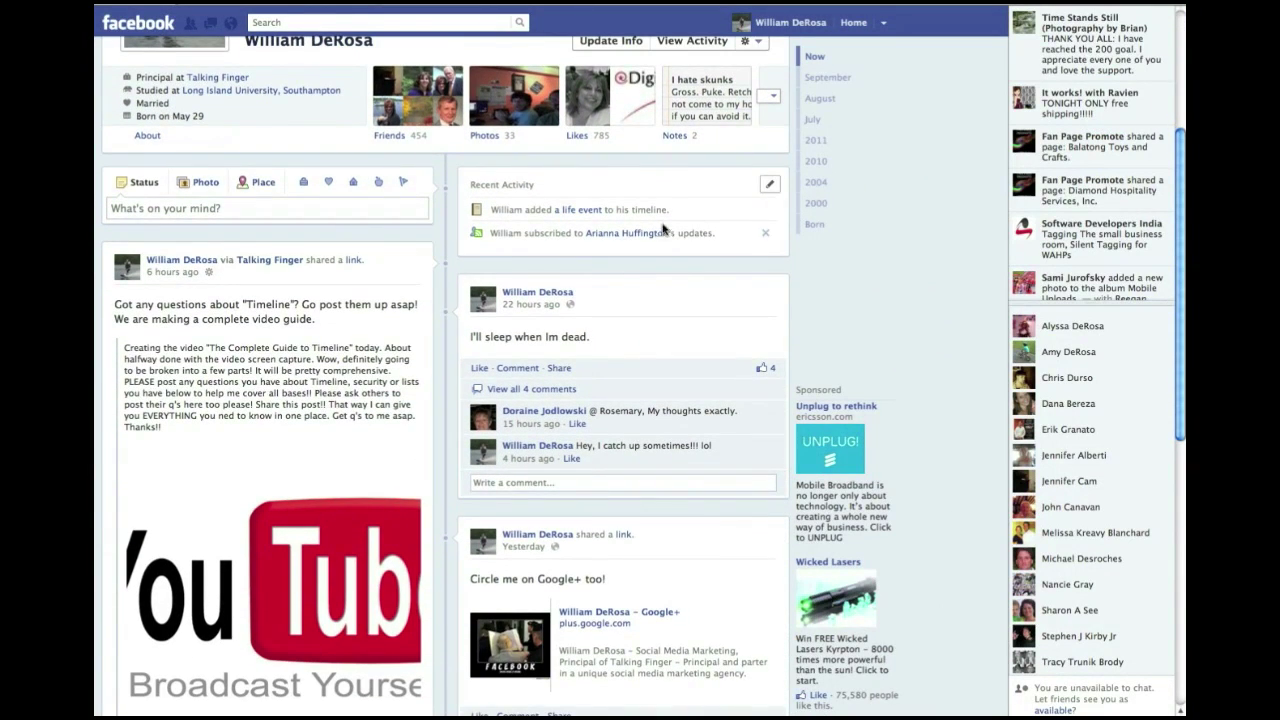
pyautogui.scroll(-6, 602, 444)
pyautogui.scroll(7, 548, 549)
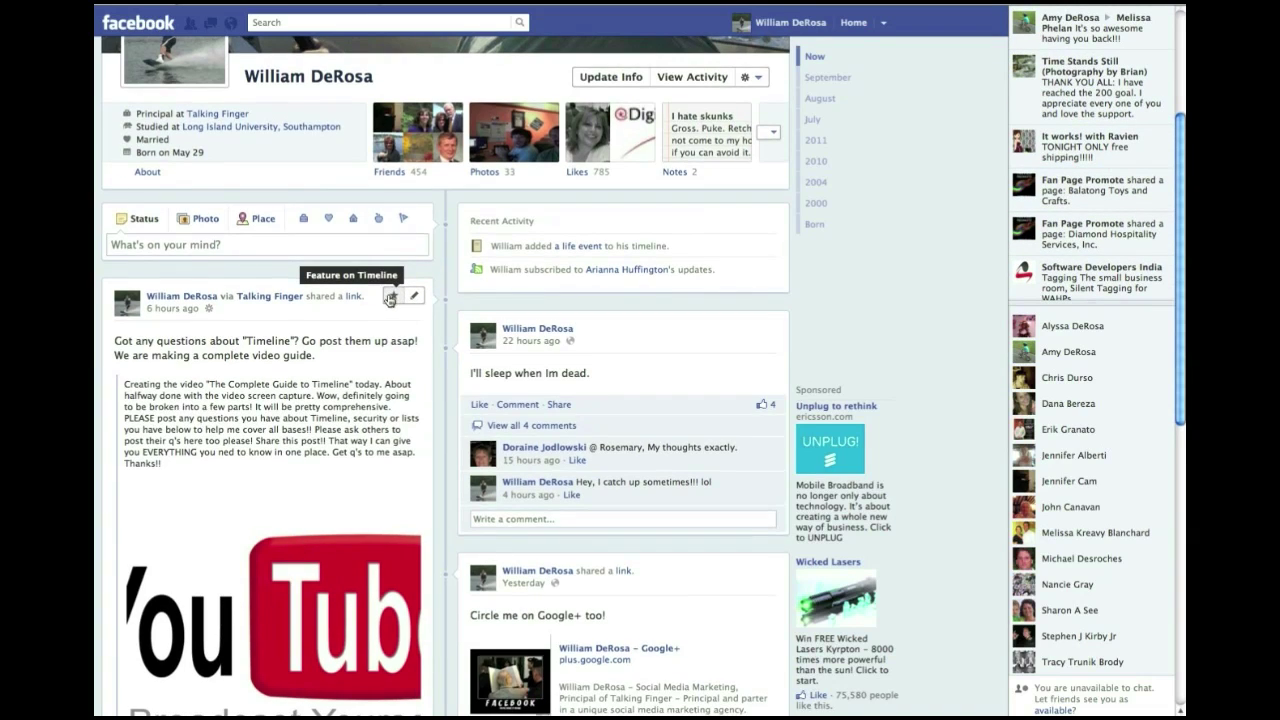
pyautogui.click(390, 298)
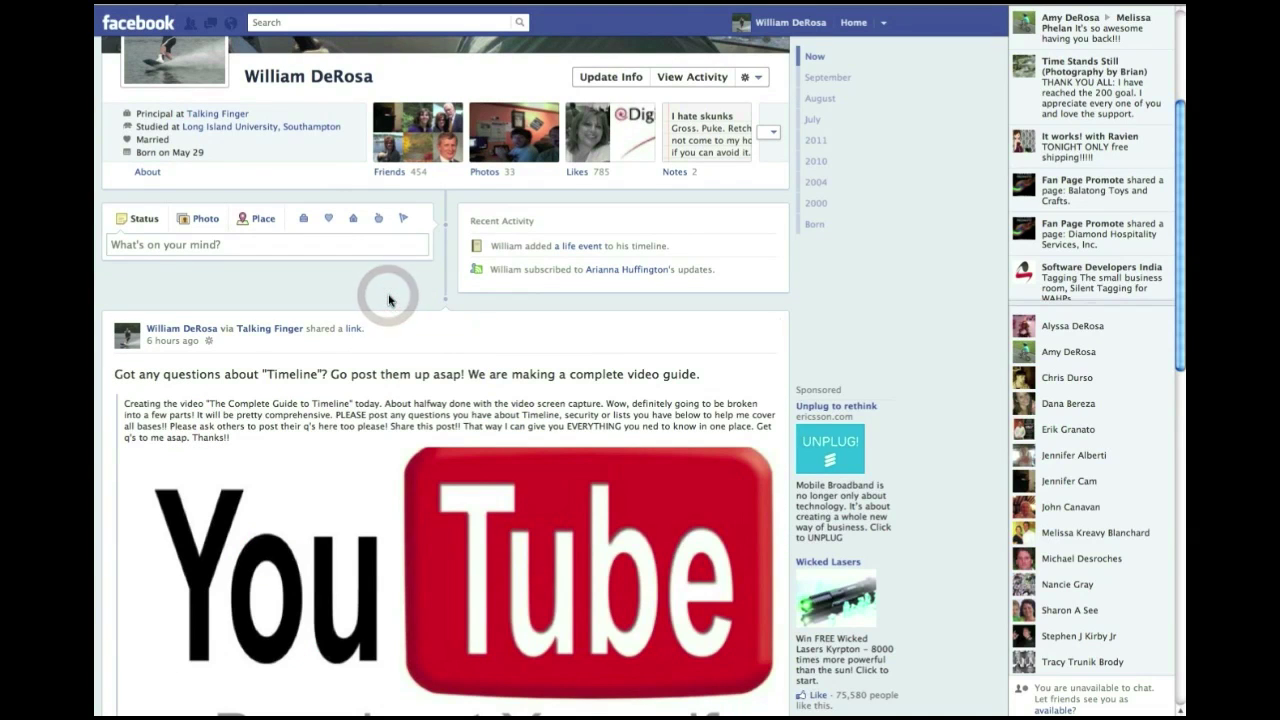
# - Feature the 'Circle me on Google+ too!' post at full width as well
pyautogui.scroll(-4, 837, 300)
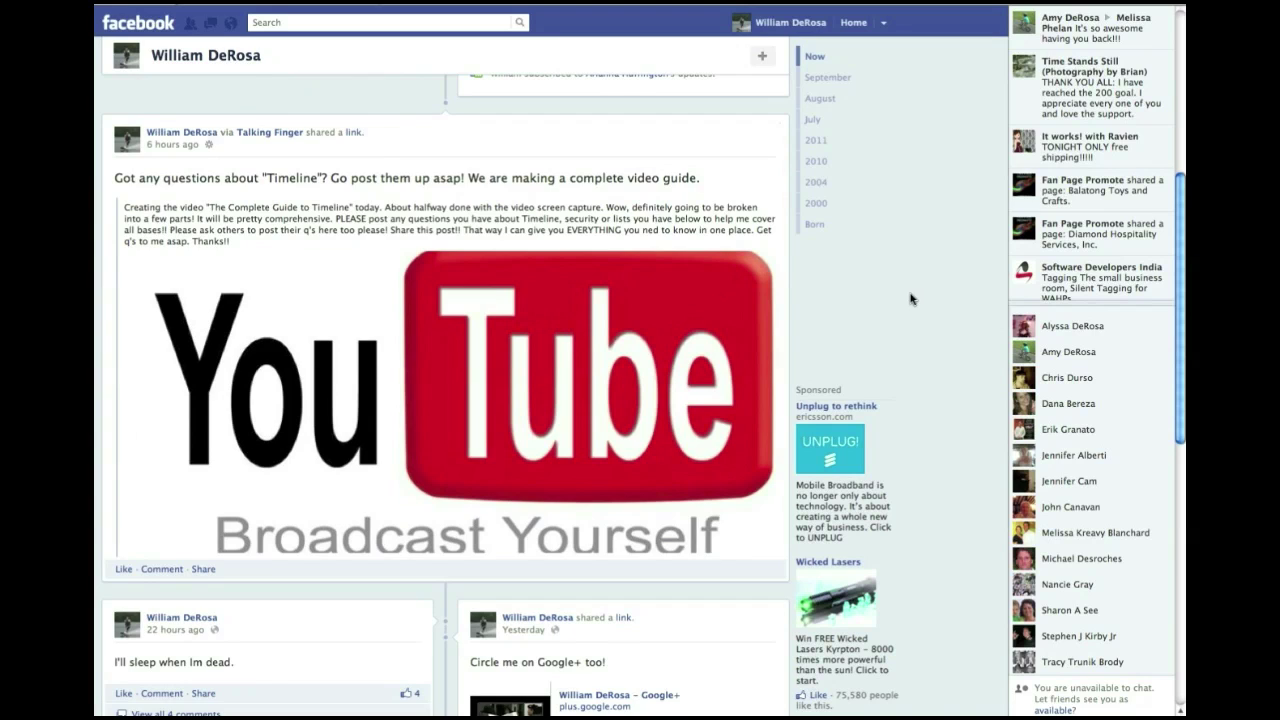
pyautogui.scroll(-7, 910, 297)
pyautogui.scroll(-3, 910, 298)
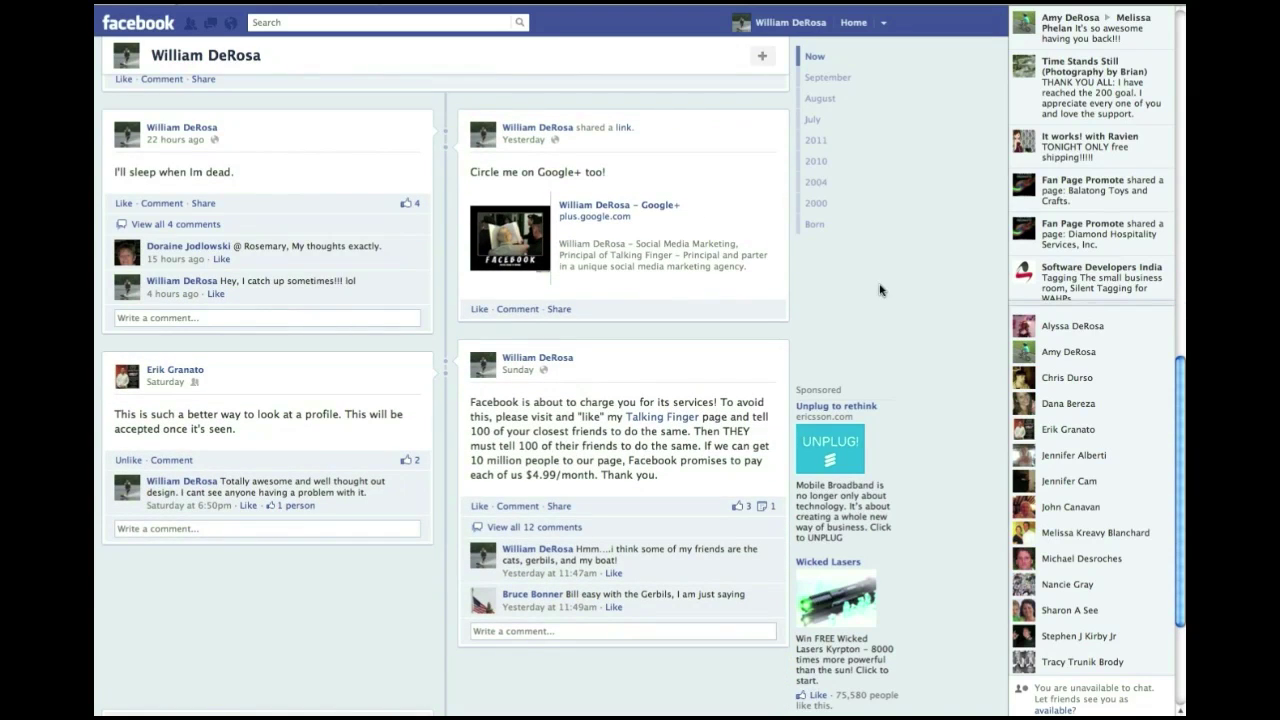
pyautogui.click(745, 128)
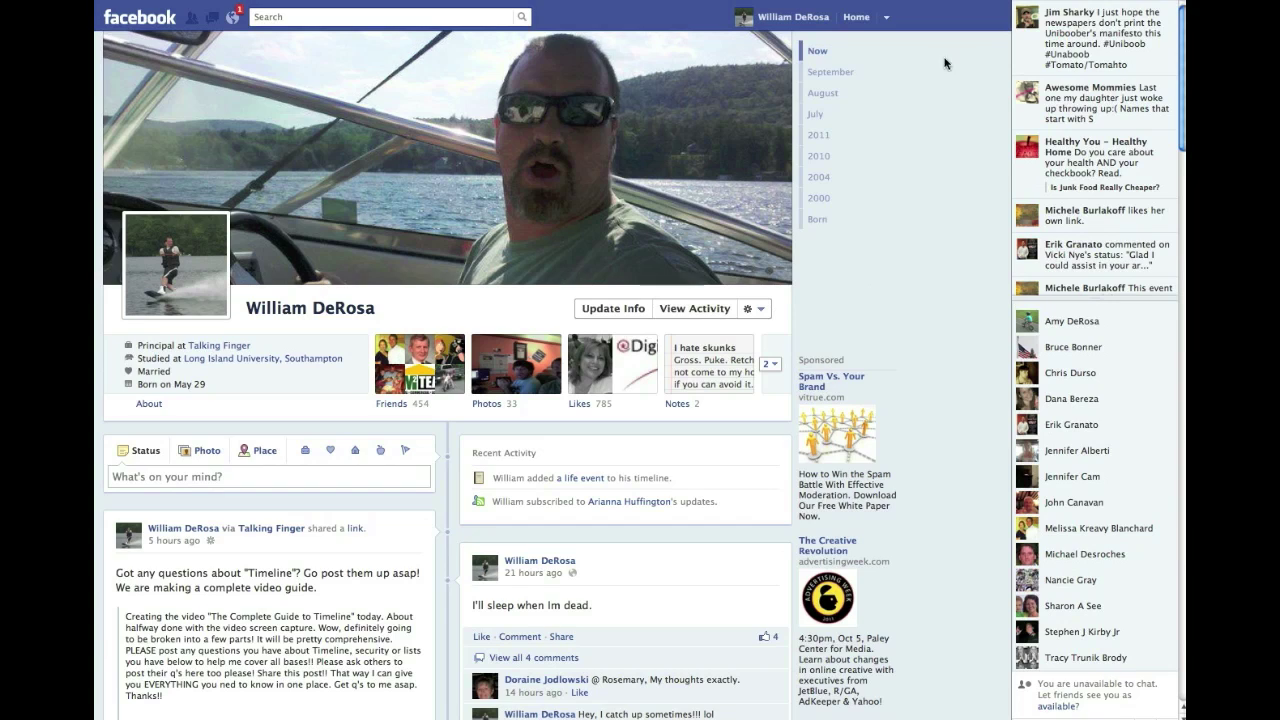
pyautogui.click(619, 314)
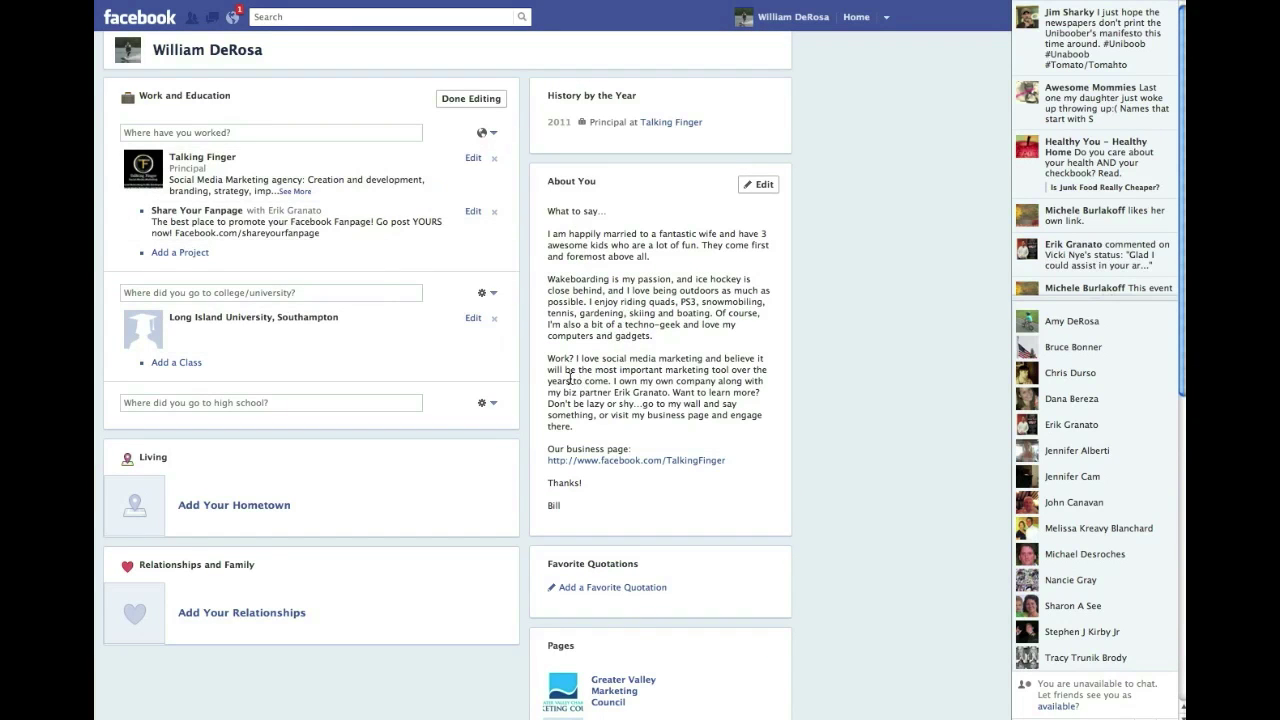
pyautogui.scroll(-2, 570, 378)
pyautogui.scroll(2, 570, 378)
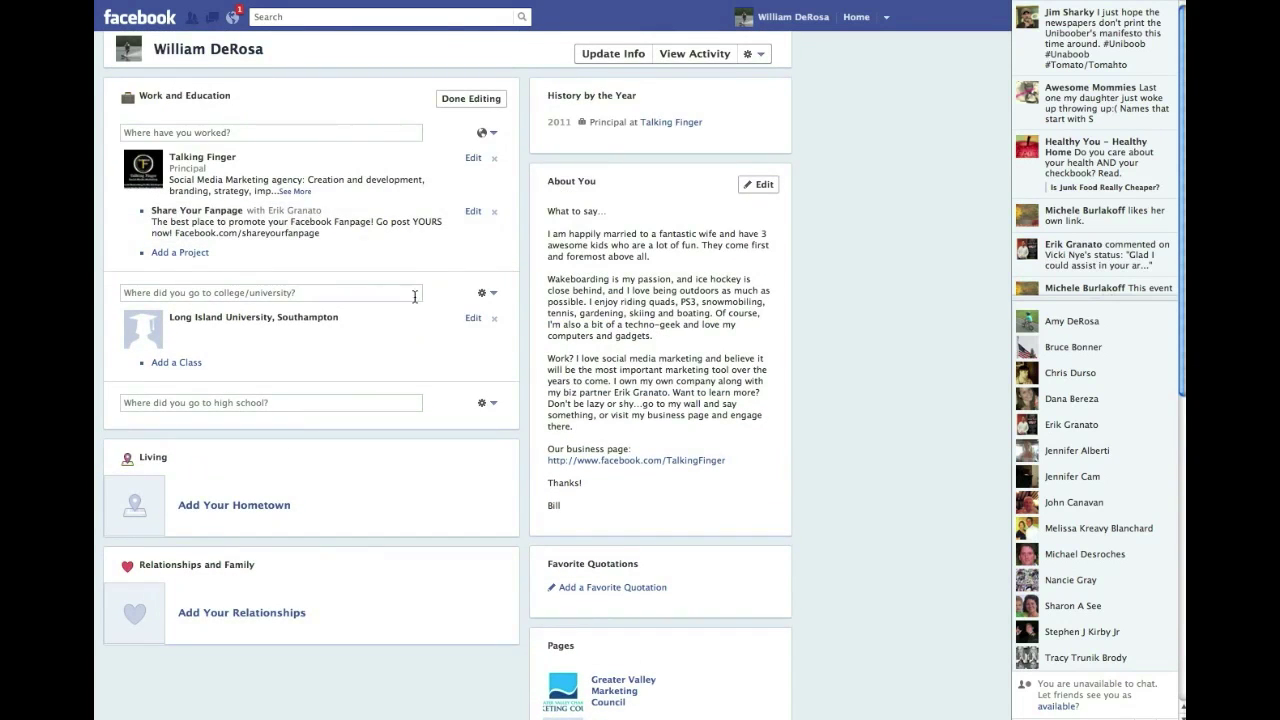
pyautogui.click(487, 133)
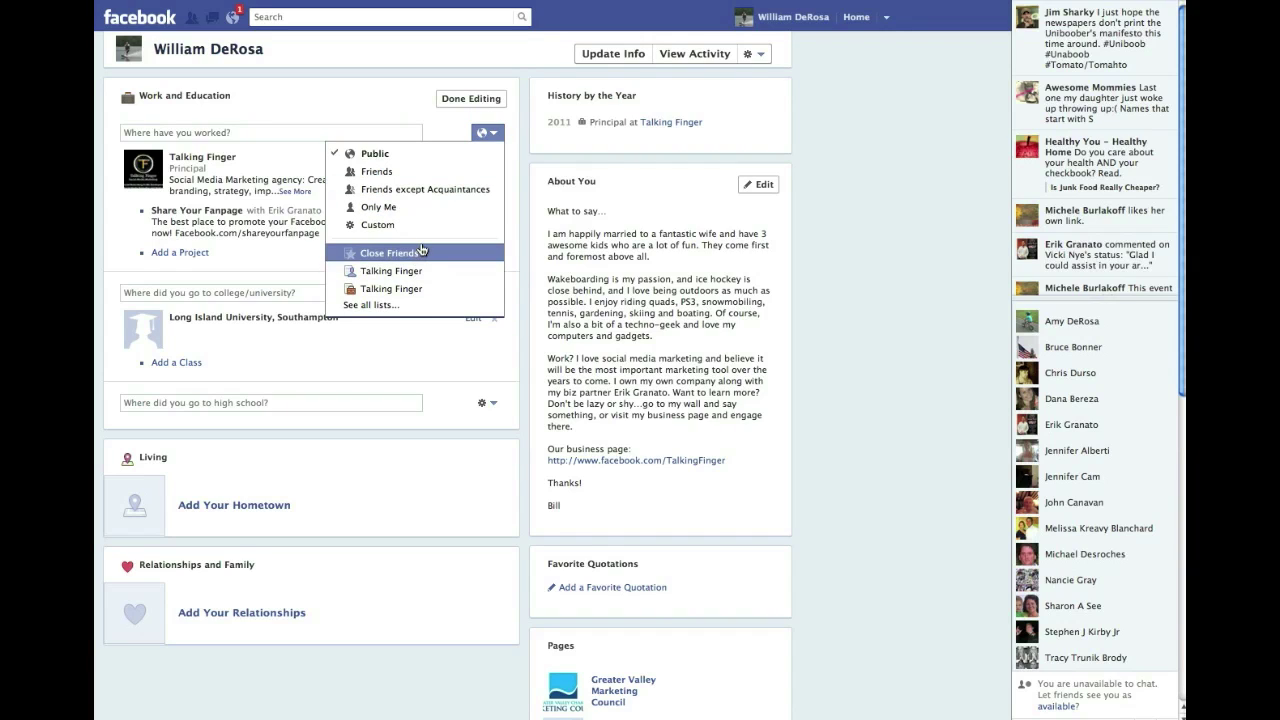
pyautogui.click(492, 356)
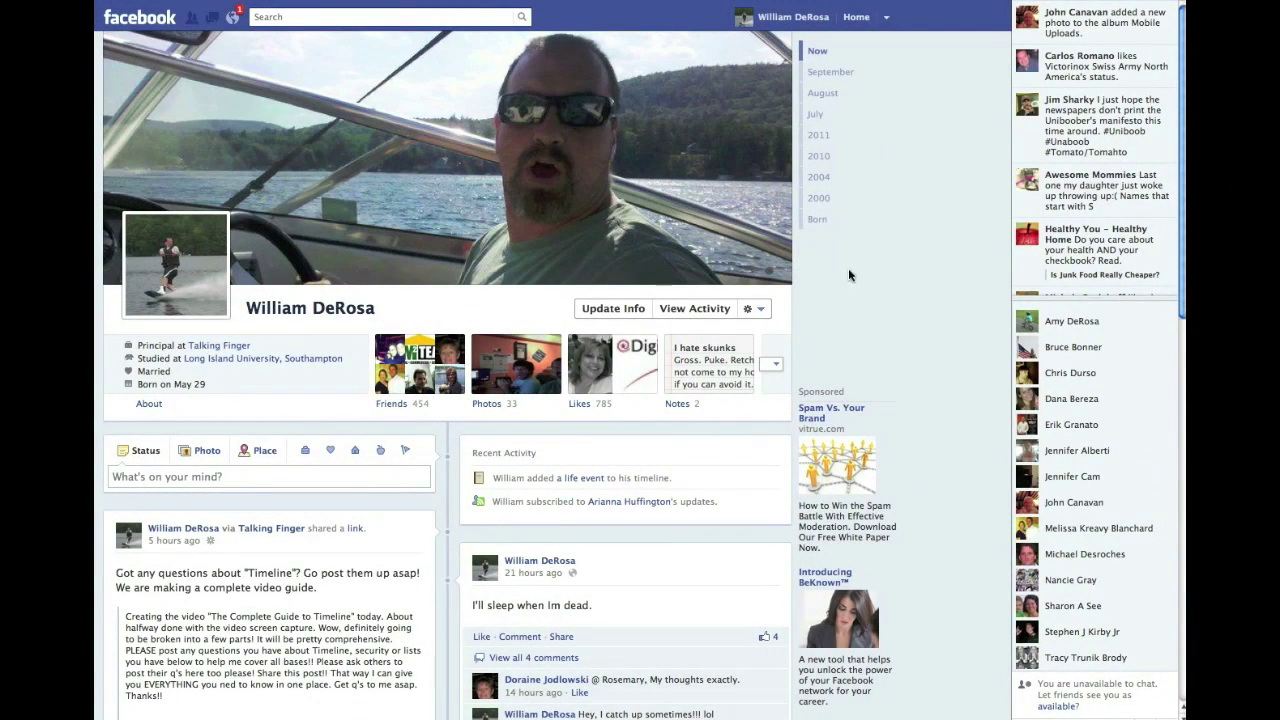
# - Open the Activity Log, show August 2011 entries, and open the activity-type filter
pyautogui.click(701, 311)
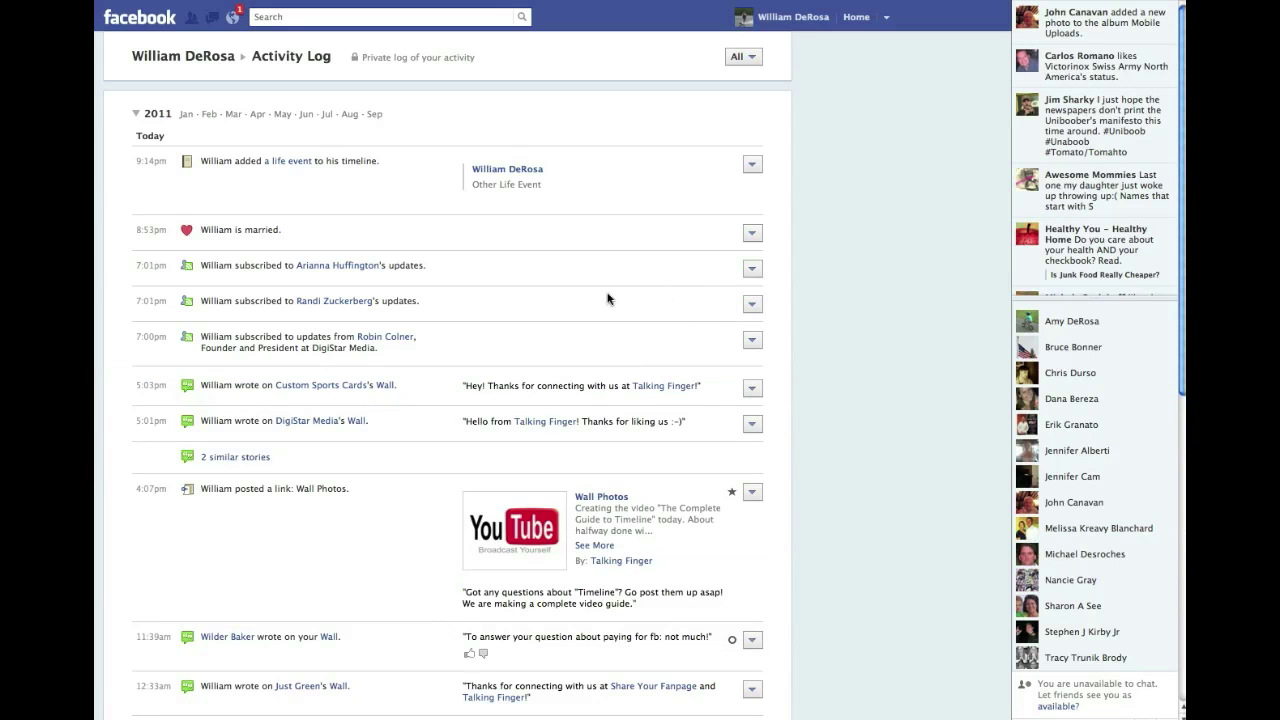
pyautogui.scroll(-2, 362, 268)
pyautogui.scroll(-5, 362, 268)
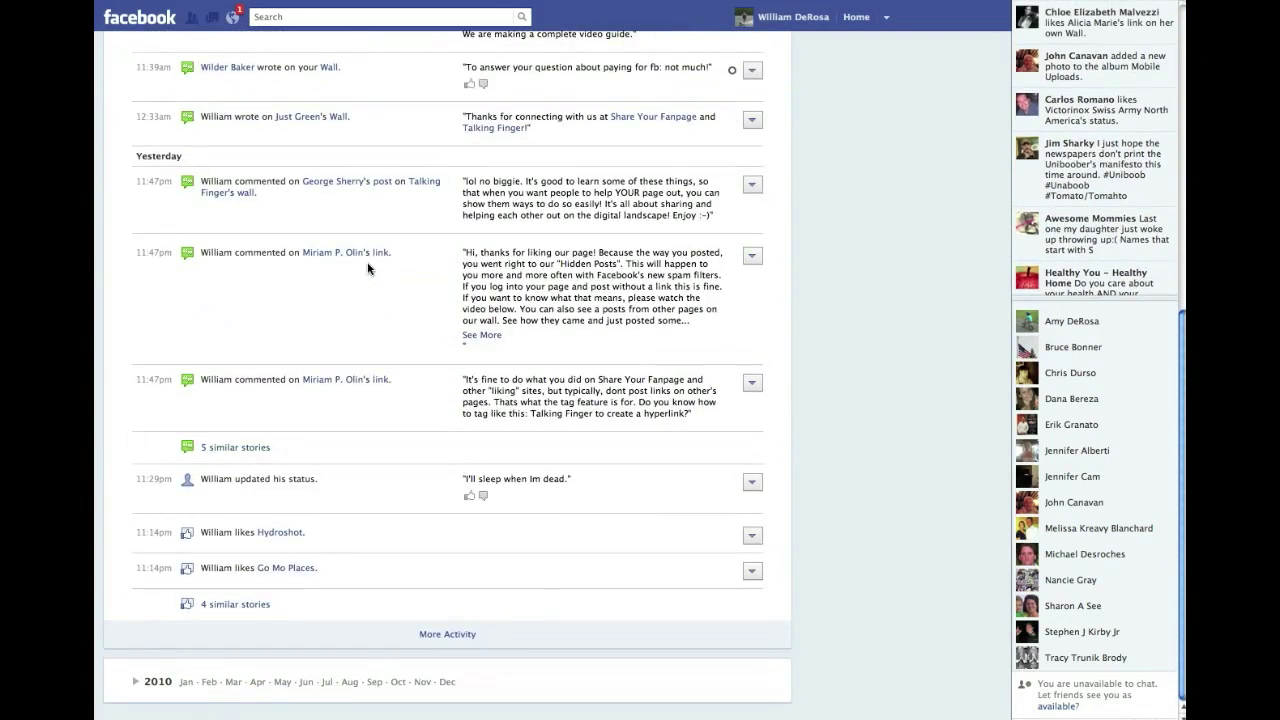
pyautogui.scroll(7, 367, 268)
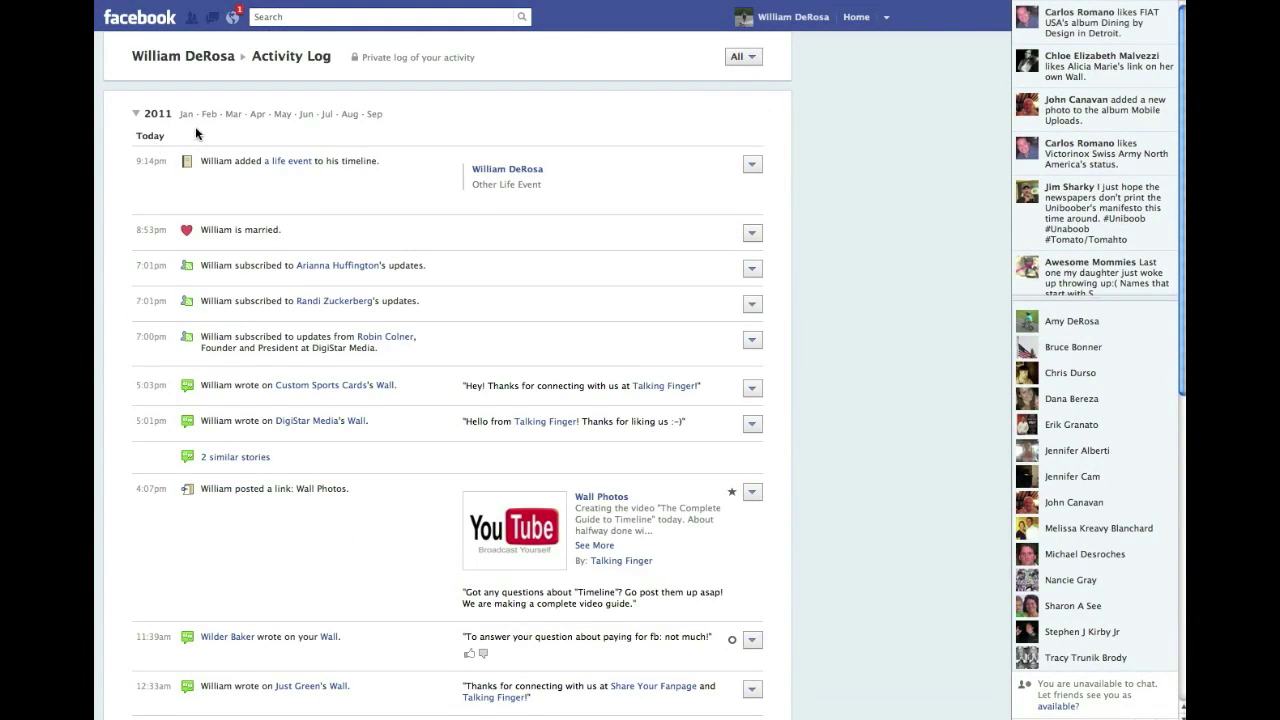
pyautogui.click(349, 115)
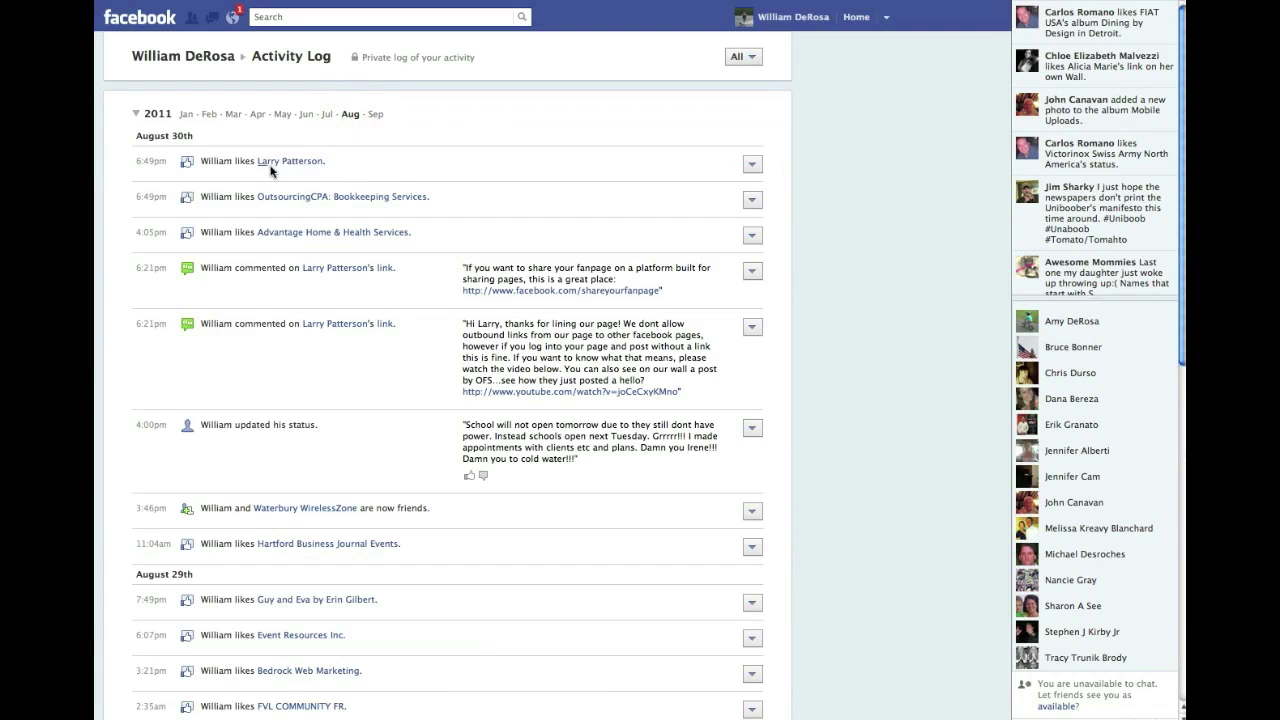
pyautogui.scroll(-3, 255, 237)
pyautogui.scroll(-5, 255, 236)
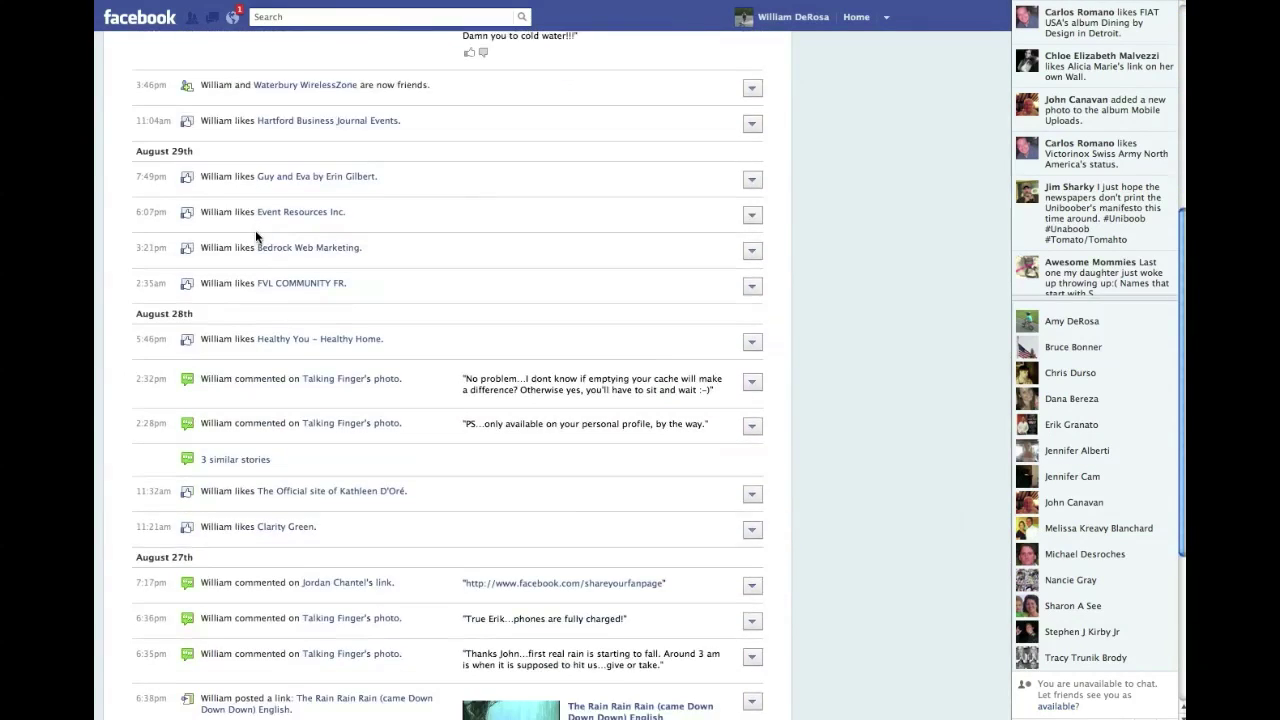
pyautogui.scroll(8, 255, 236)
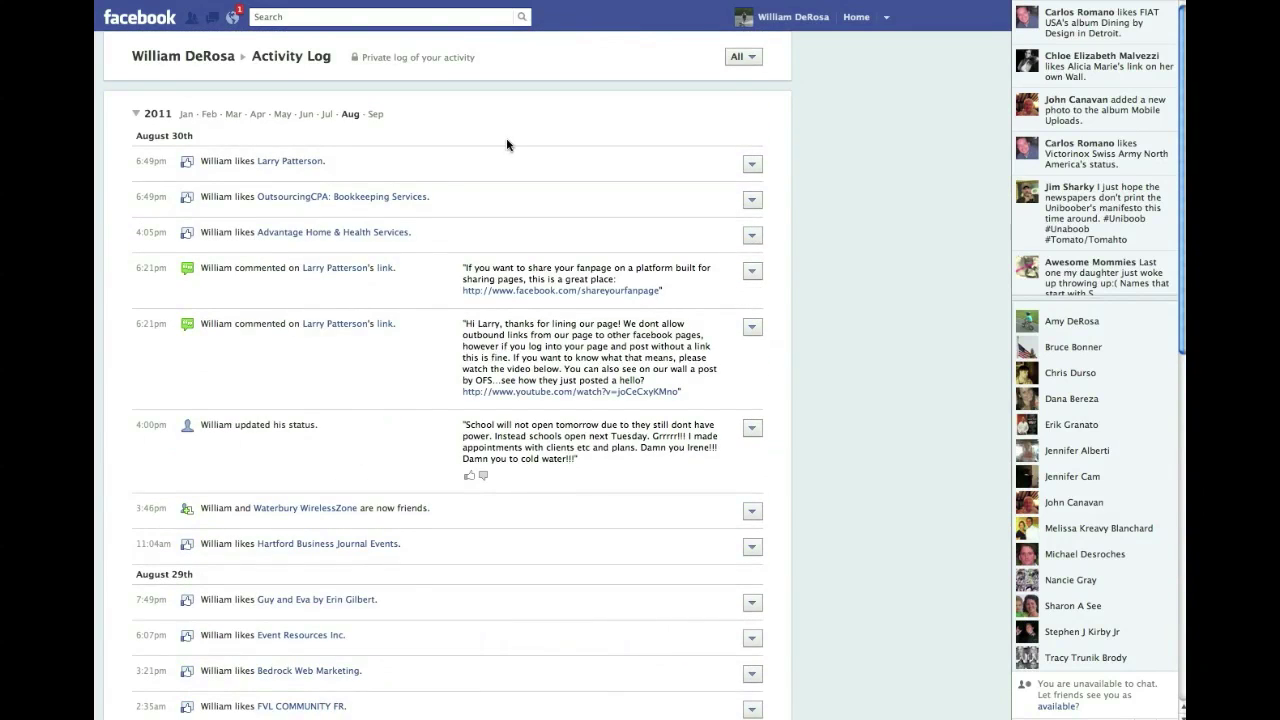
pyautogui.click(744, 57)
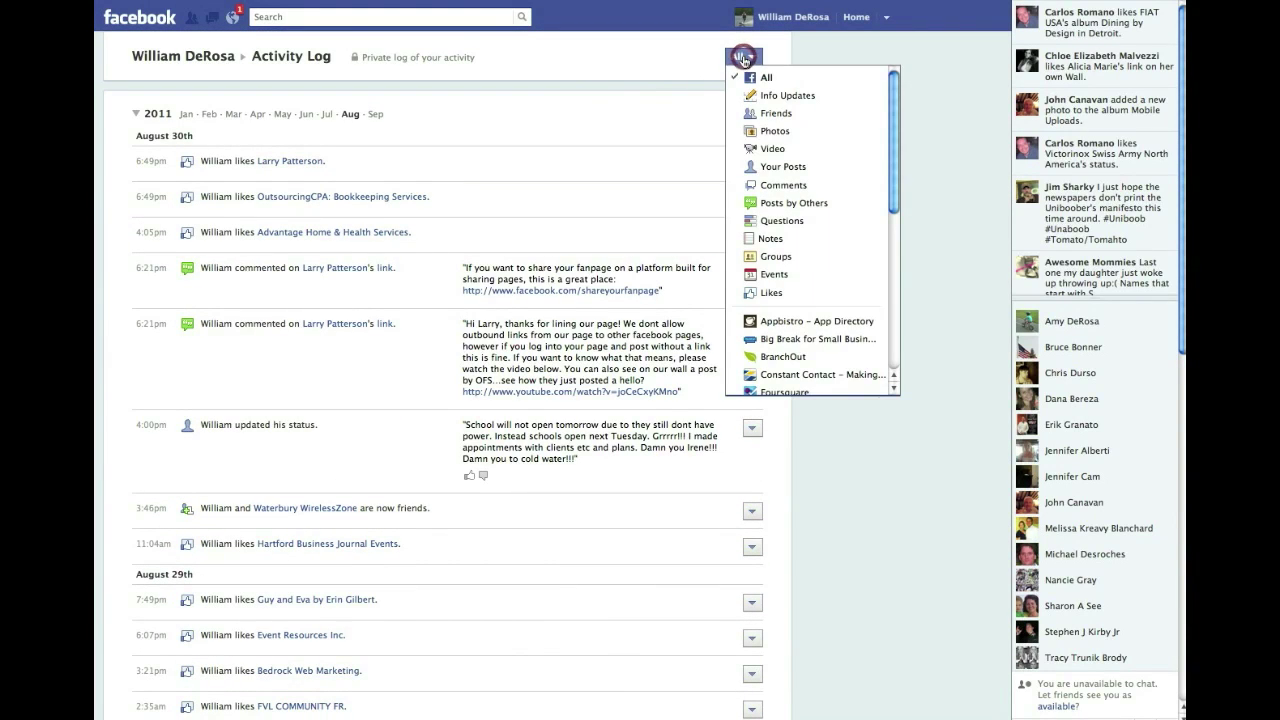
# - Filter the Activity Log to Photos and jump to June 2011
pyautogui.click(791, 133)
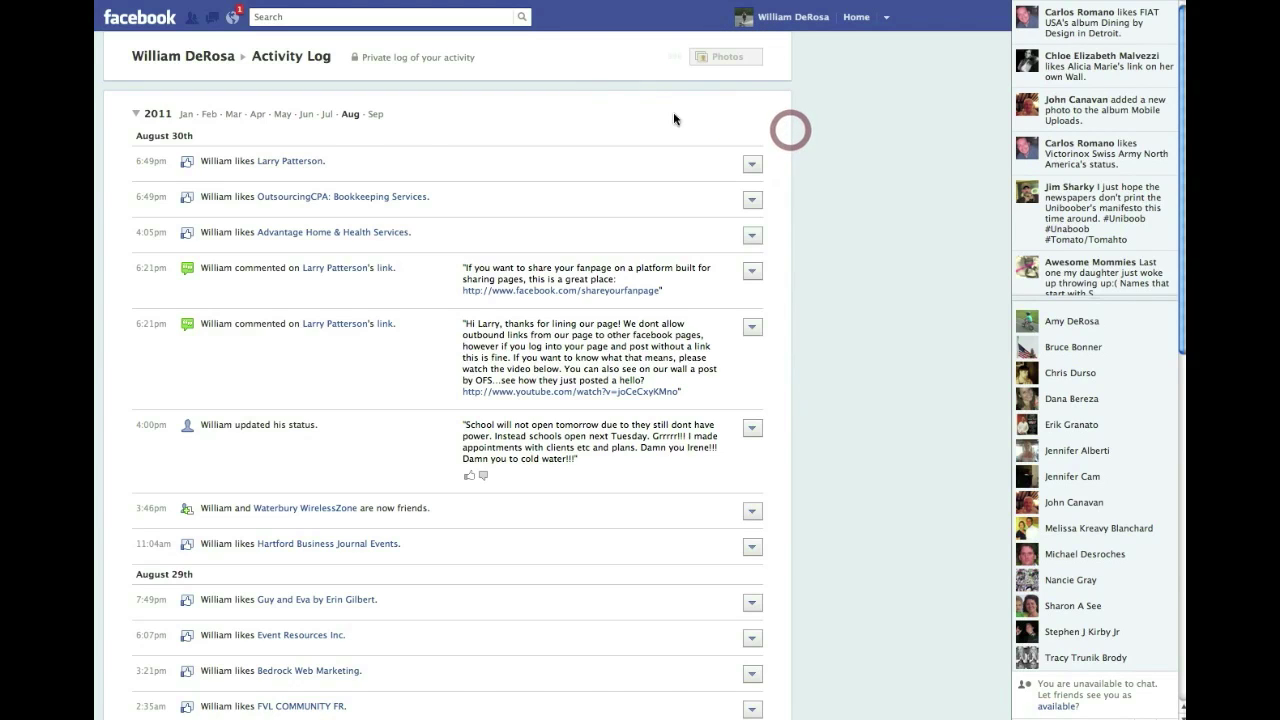
pyautogui.click(305, 114)
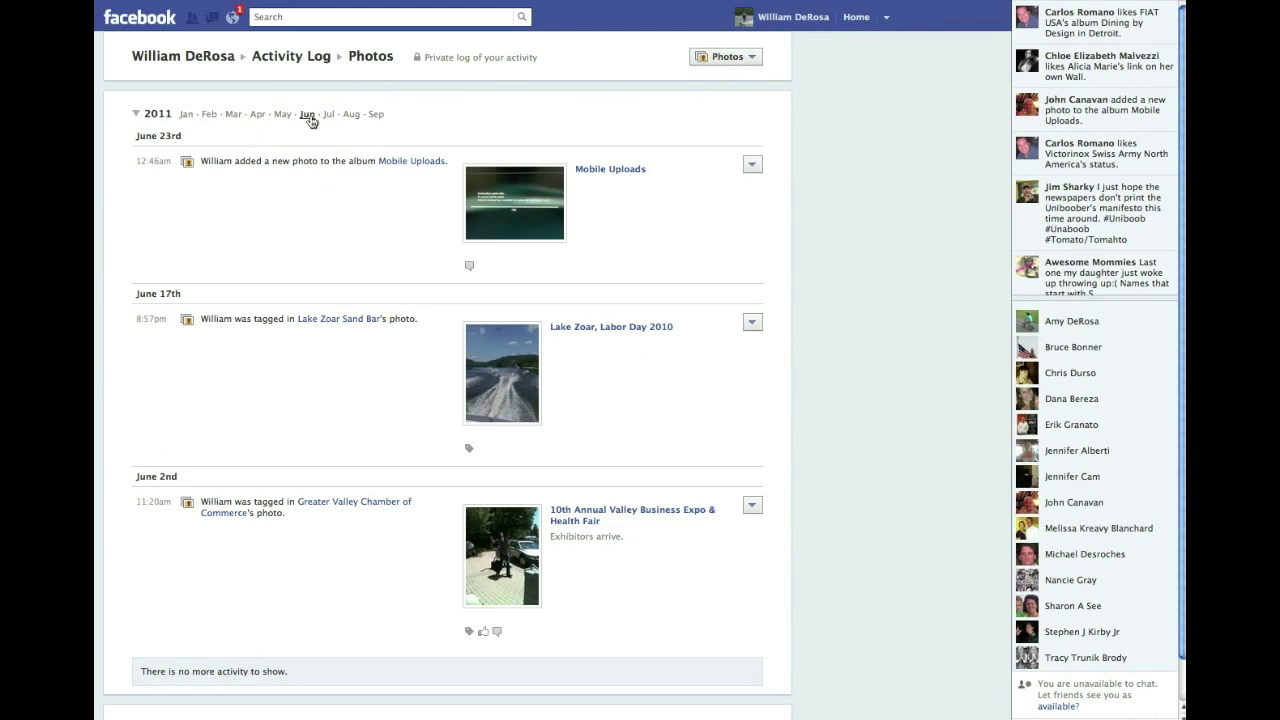
pyautogui.scroll(-1, 615, 172)
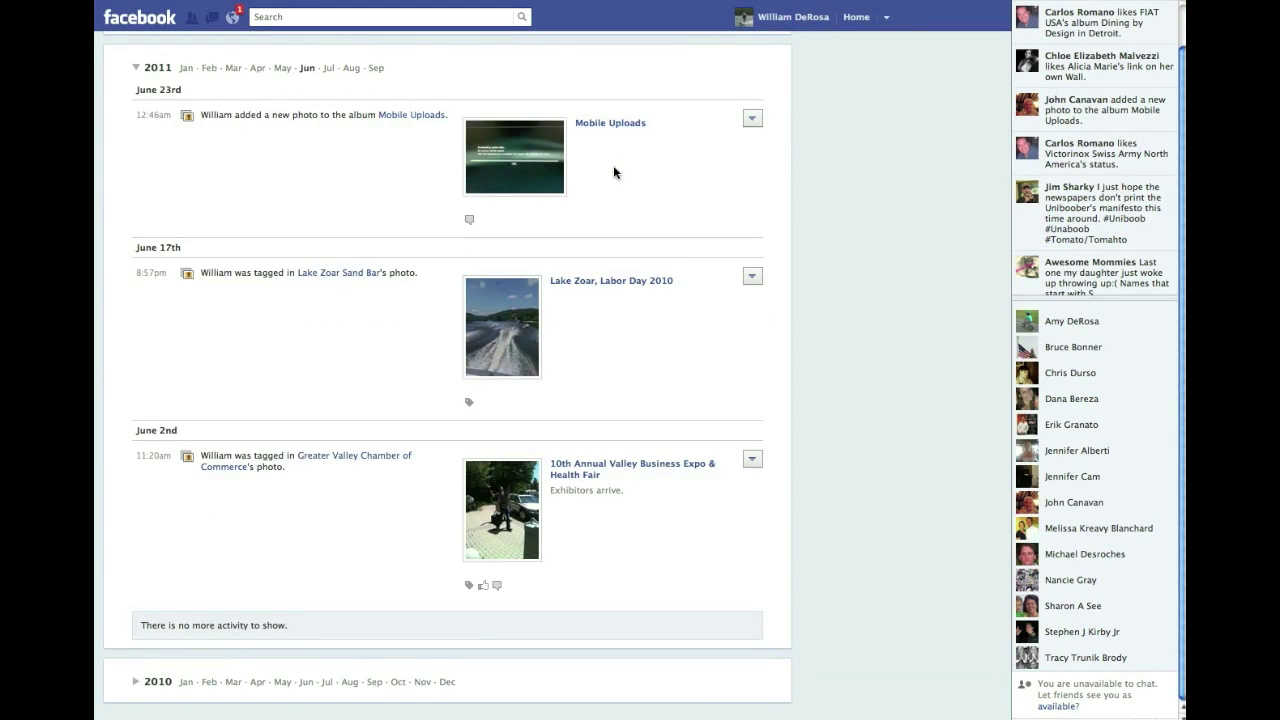
pyautogui.scroll(1, 614, 168)
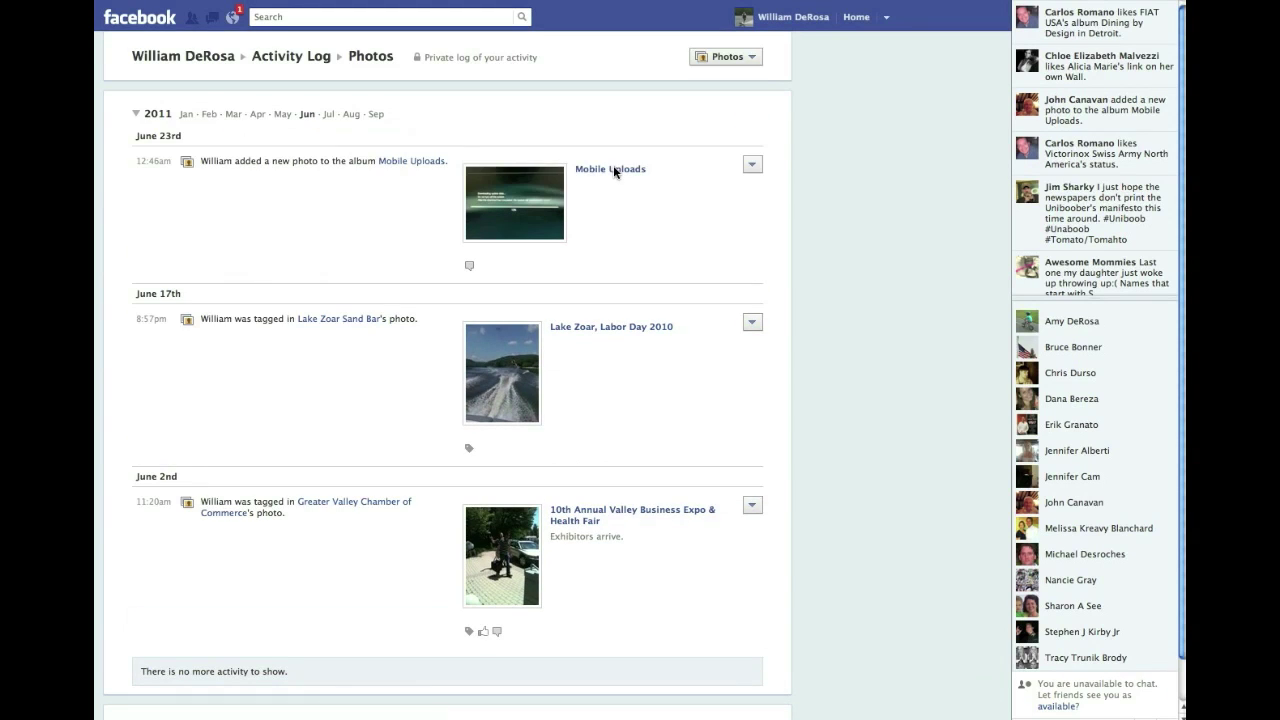
# - Restore the All filter, collapse 2011, and expand 2010 to its November entries
pyautogui.click(745, 57)
pyautogui.click(740, 75)
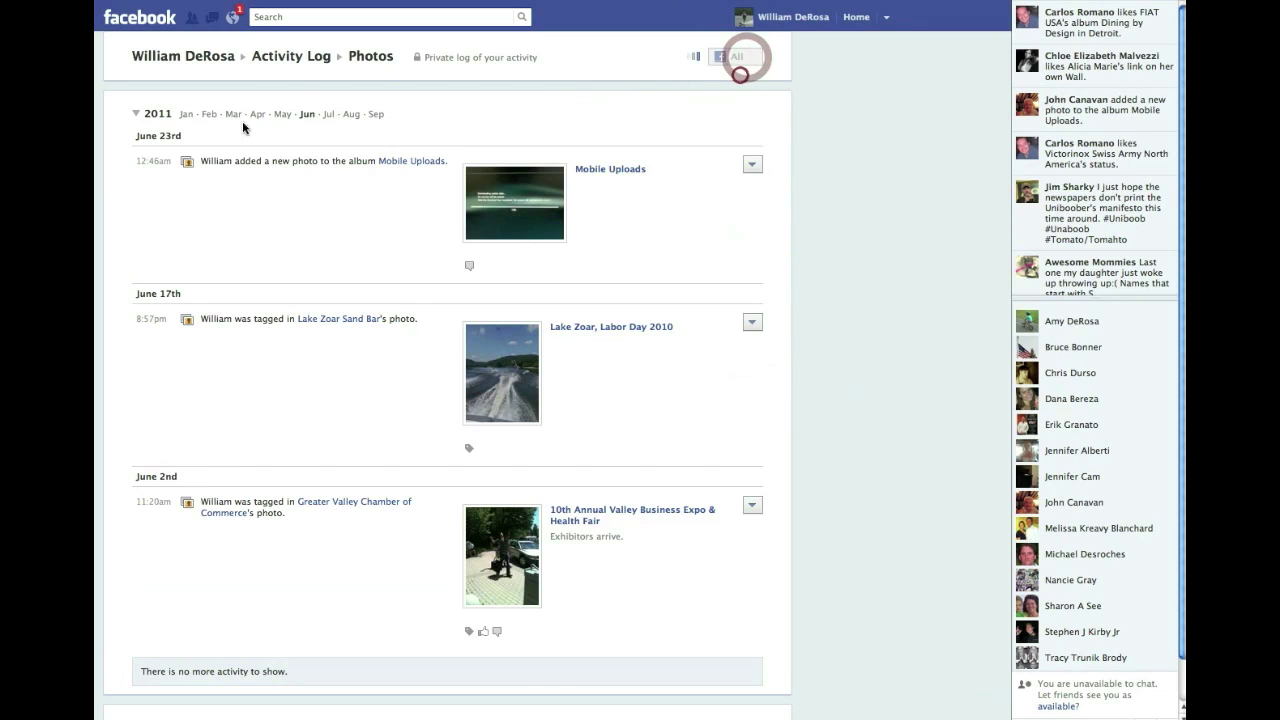
pyautogui.click(136, 114)
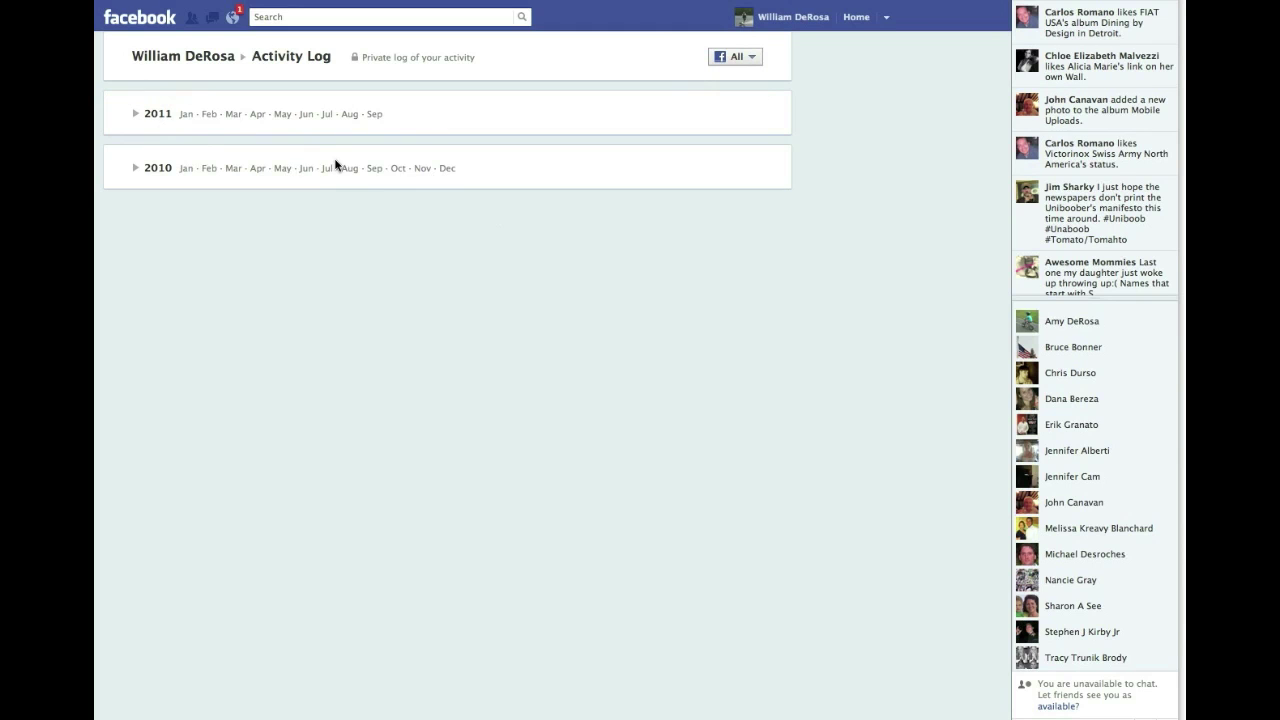
pyautogui.click(135, 167)
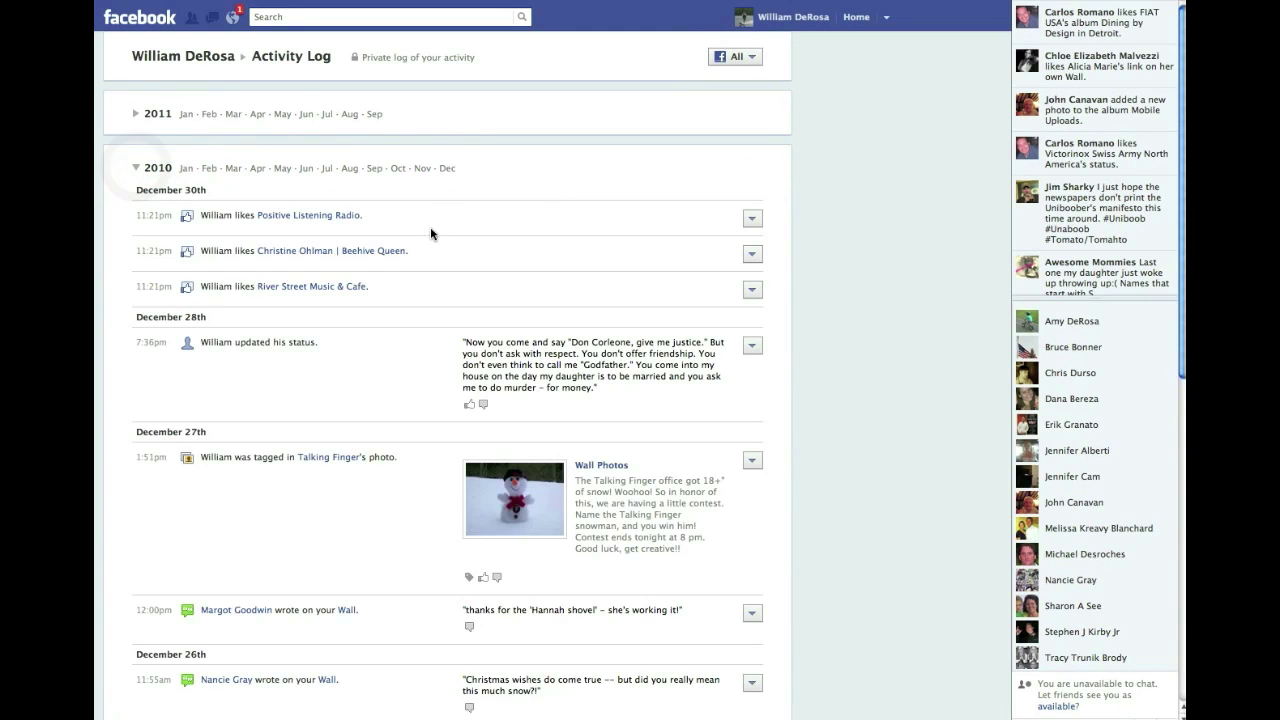
pyautogui.click(424, 169)
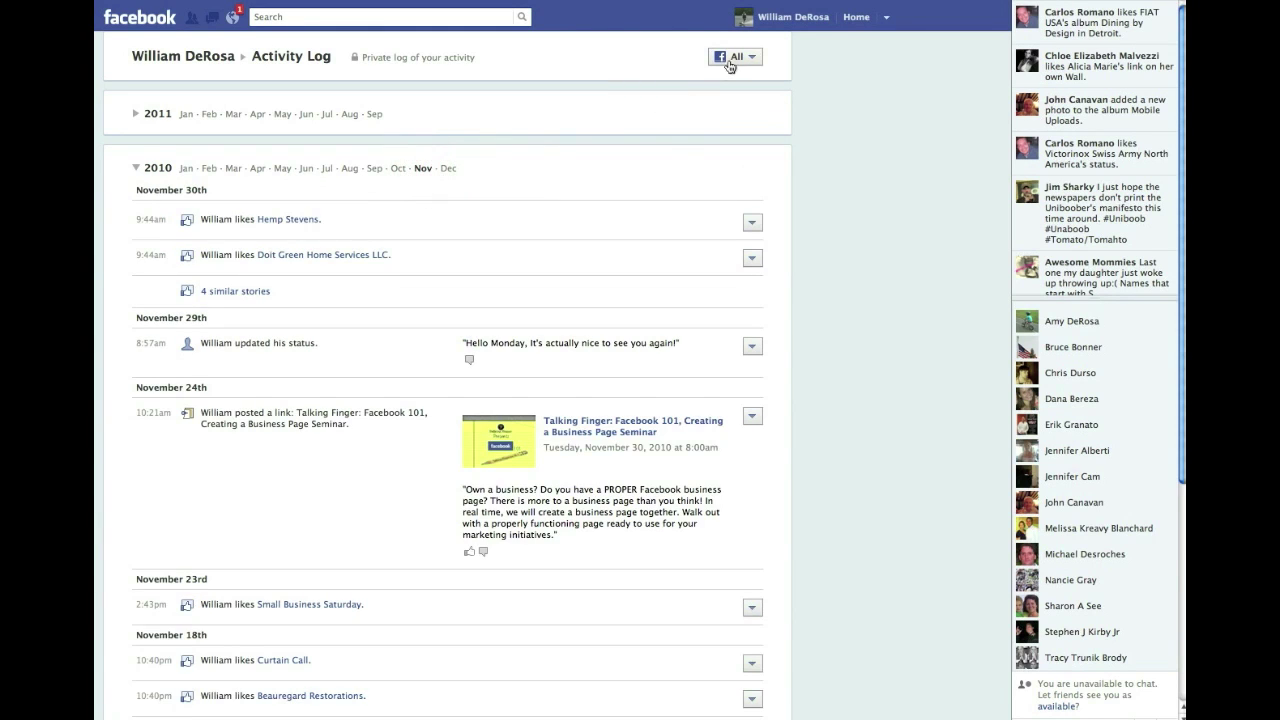
pyautogui.click(729, 60)
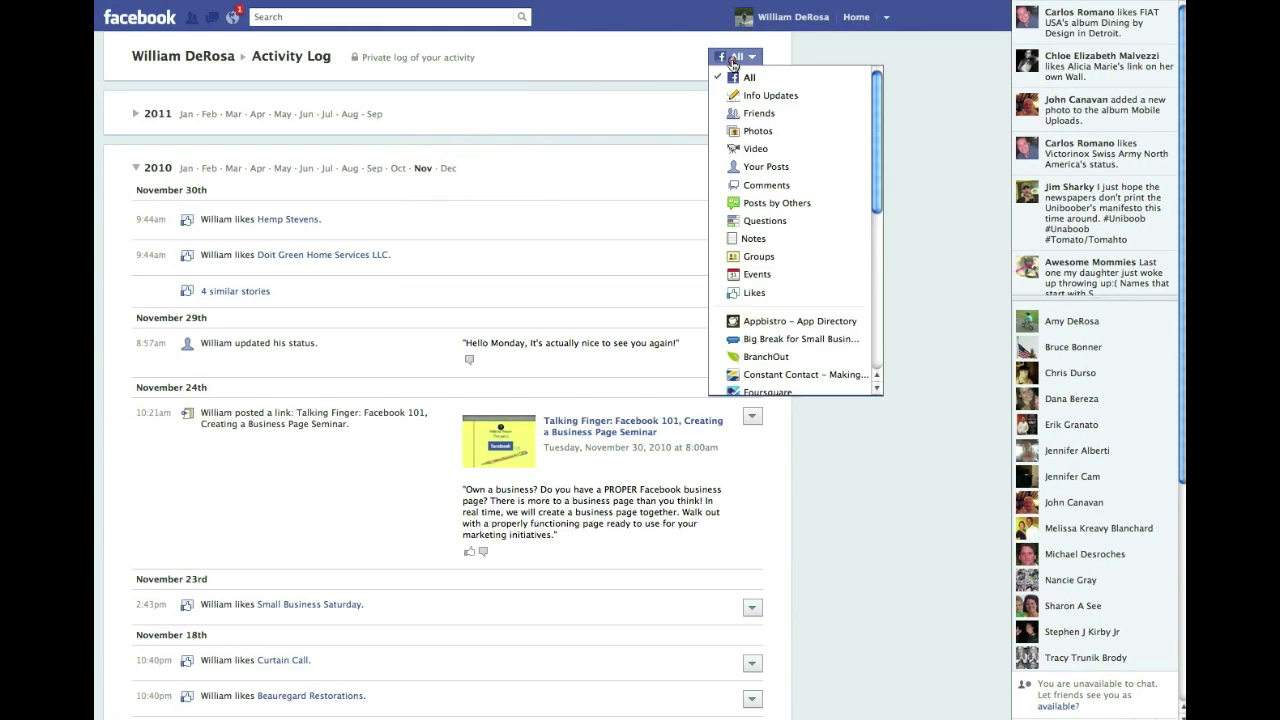
pyautogui.click(737, 58)
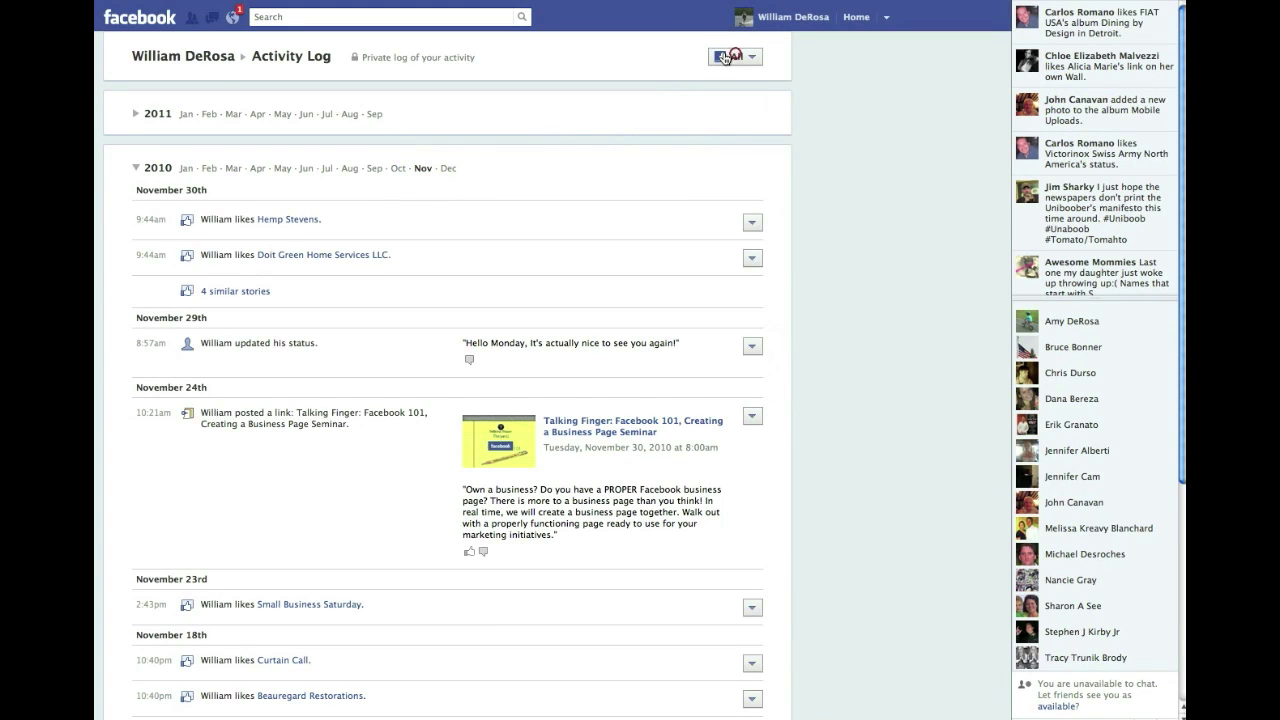
pyautogui.click(754, 223)
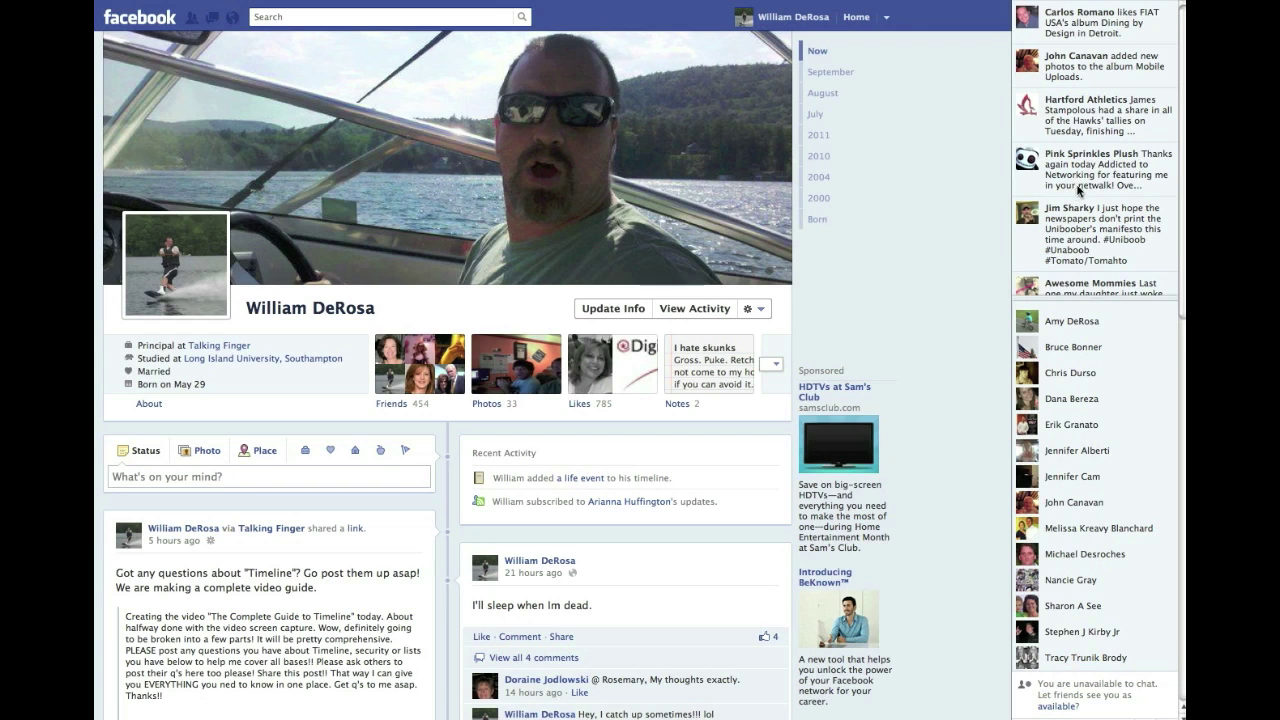
# - Scroll far down the Timeline to reveal older friend activity in the ticker
pyautogui.scroll(-3, 1092, 92)
pyautogui.scroll(-2, 1092, 92)
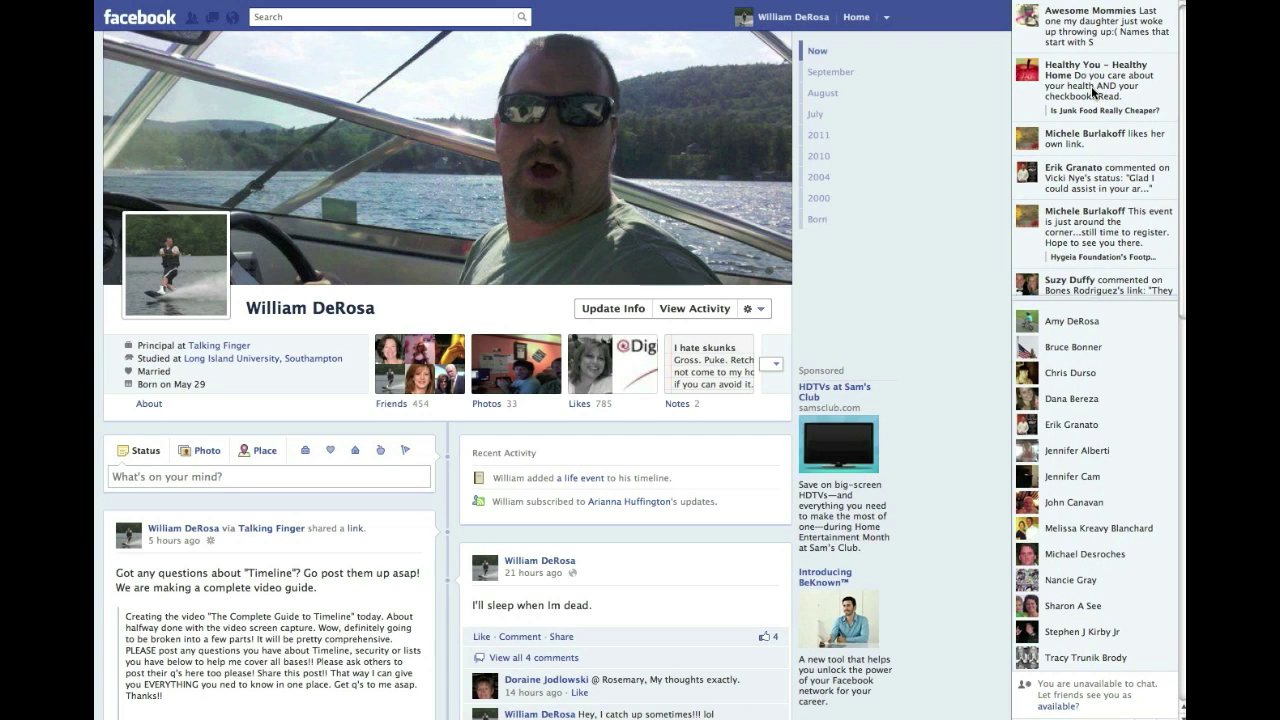
pyautogui.scroll(-4, 1091, 86)
pyautogui.scroll(-6, 1091, 86)
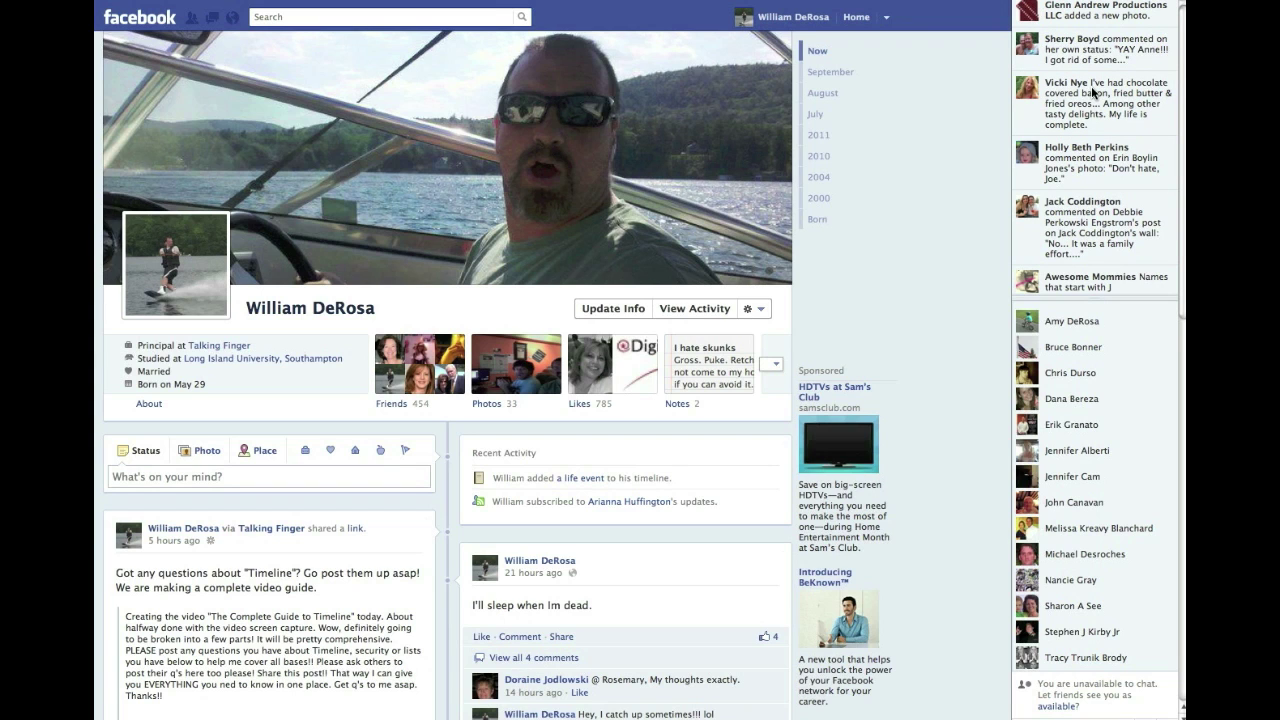
pyautogui.scroll(-5, 1091, 86)
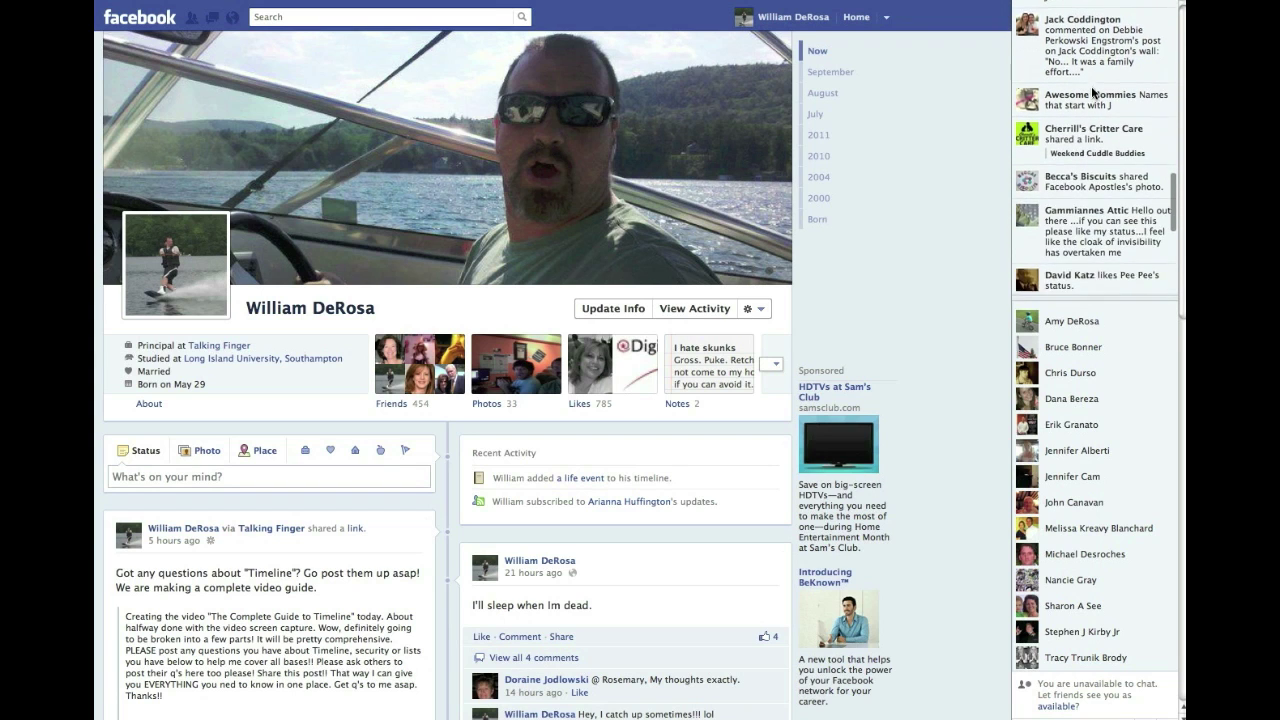
pyautogui.scroll(3, 1091, 86)
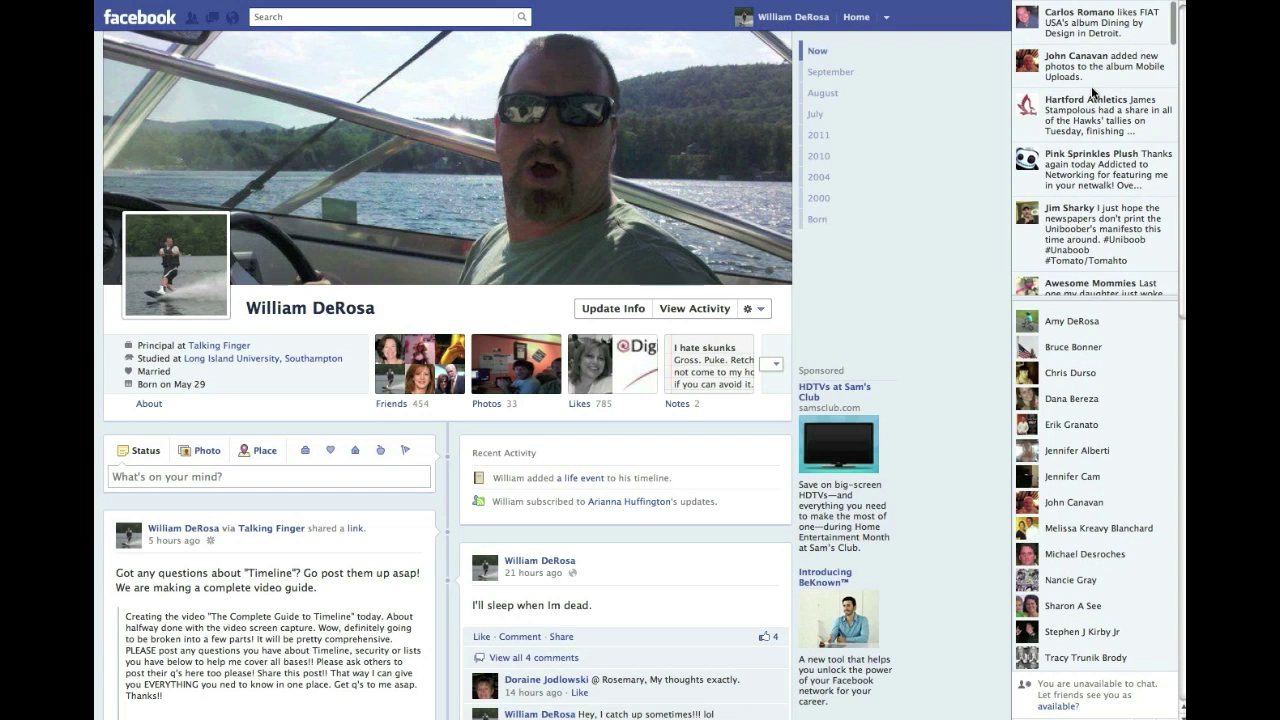
pyautogui.scroll(-3, 1091, 92)
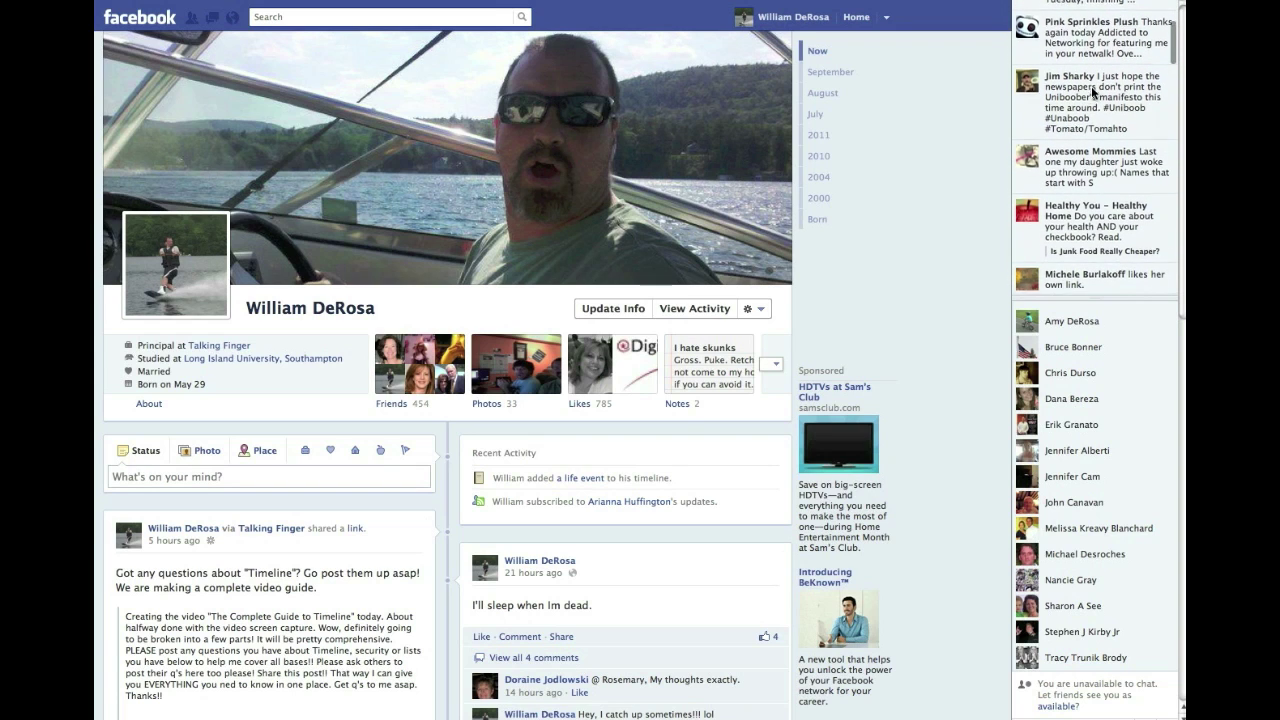
pyautogui.scroll(-6, 1092, 90)
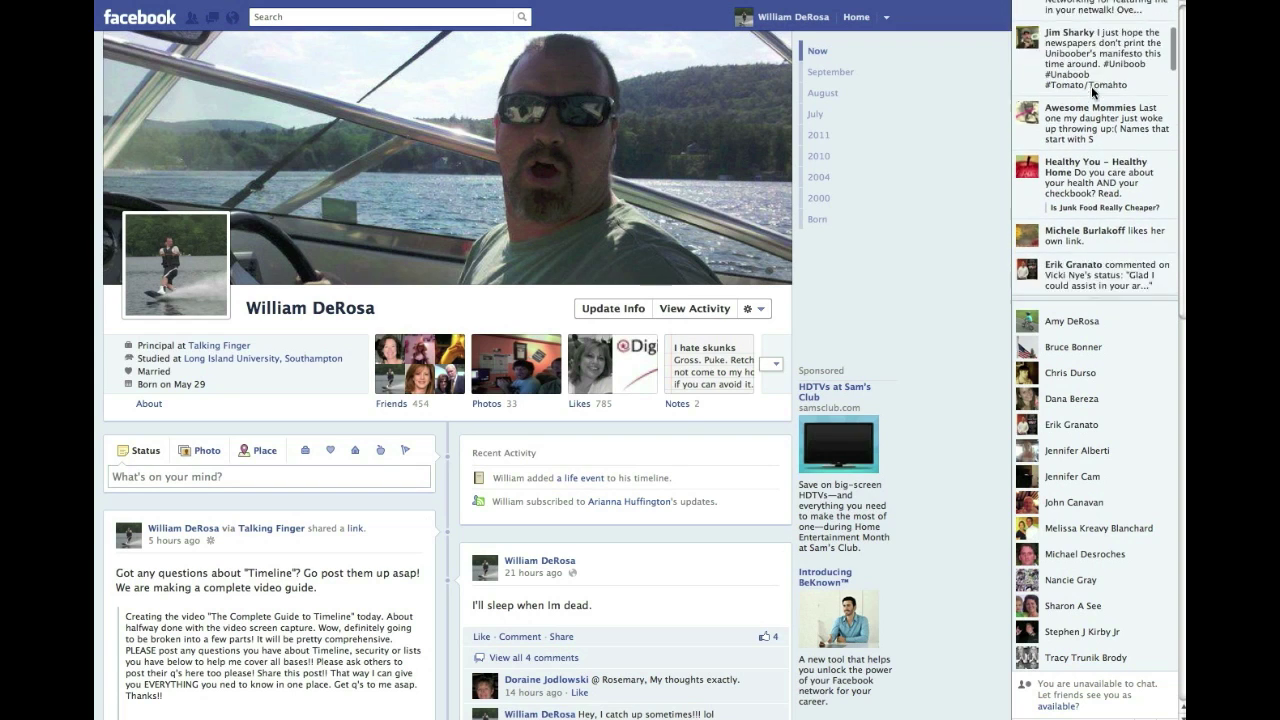
pyautogui.scroll(-10, 1091, 86)
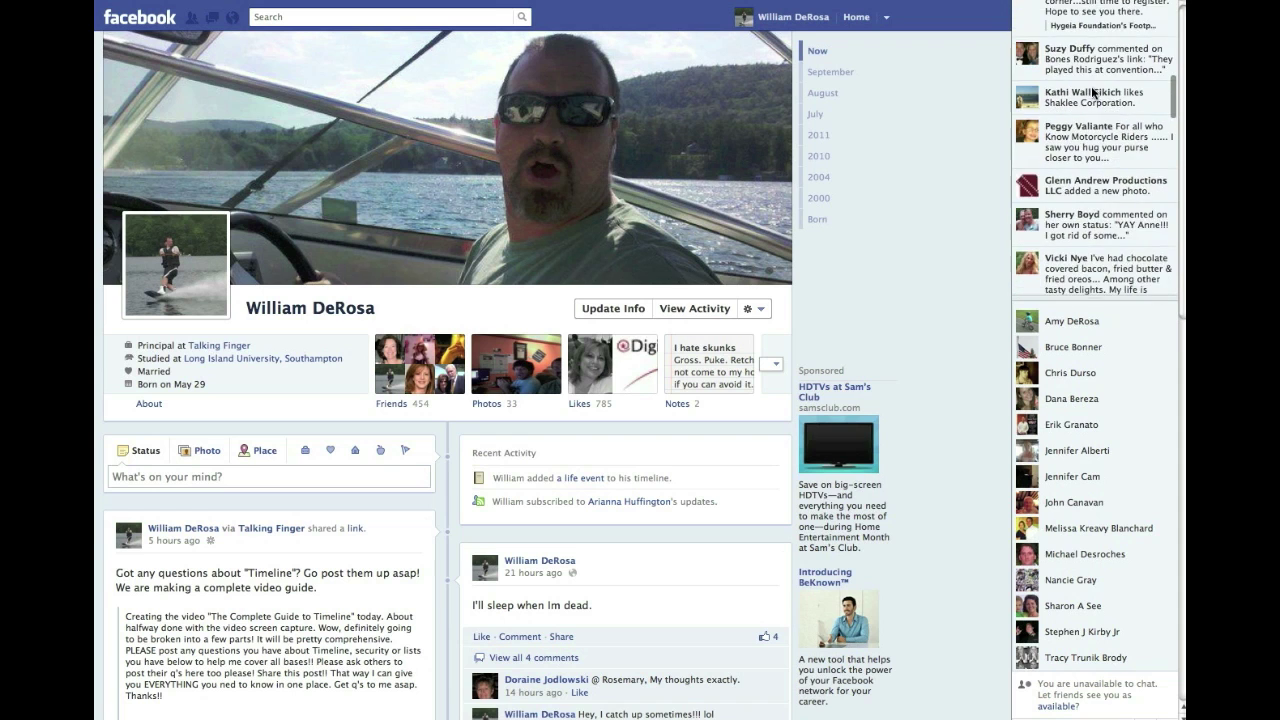
pyautogui.scroll(-10, 1092, 90)
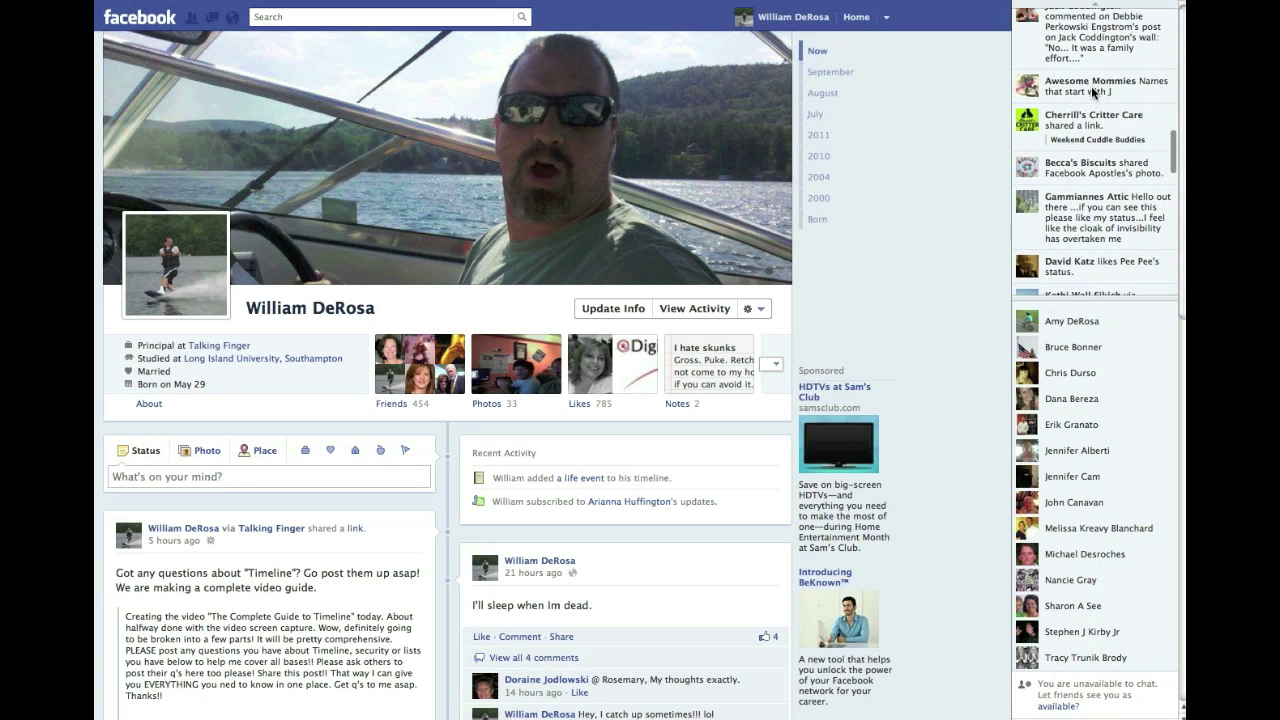
pyautogui.scroll(-10, 1091, 86)
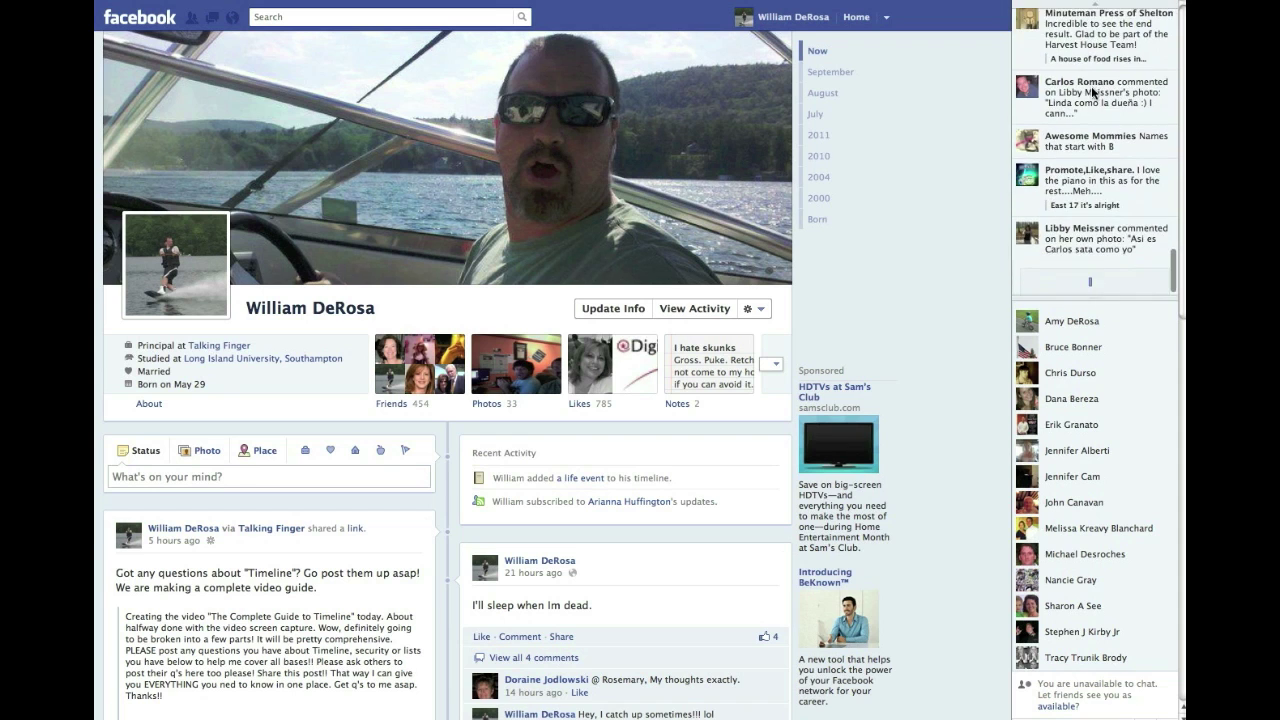
pyautogui.scroll(-10, 1096, 110)
pyautogui.scroll(-10, 1098, 118)
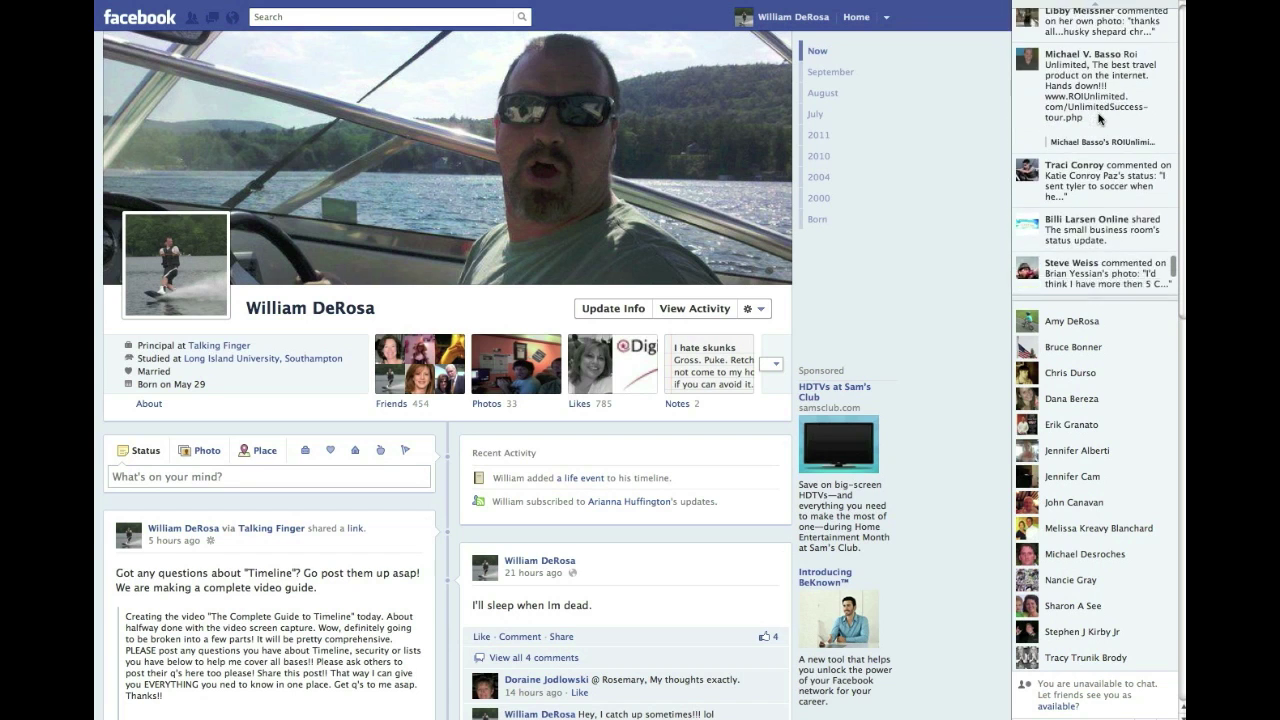
pyautogui.scroll(-10, 1098, 118)
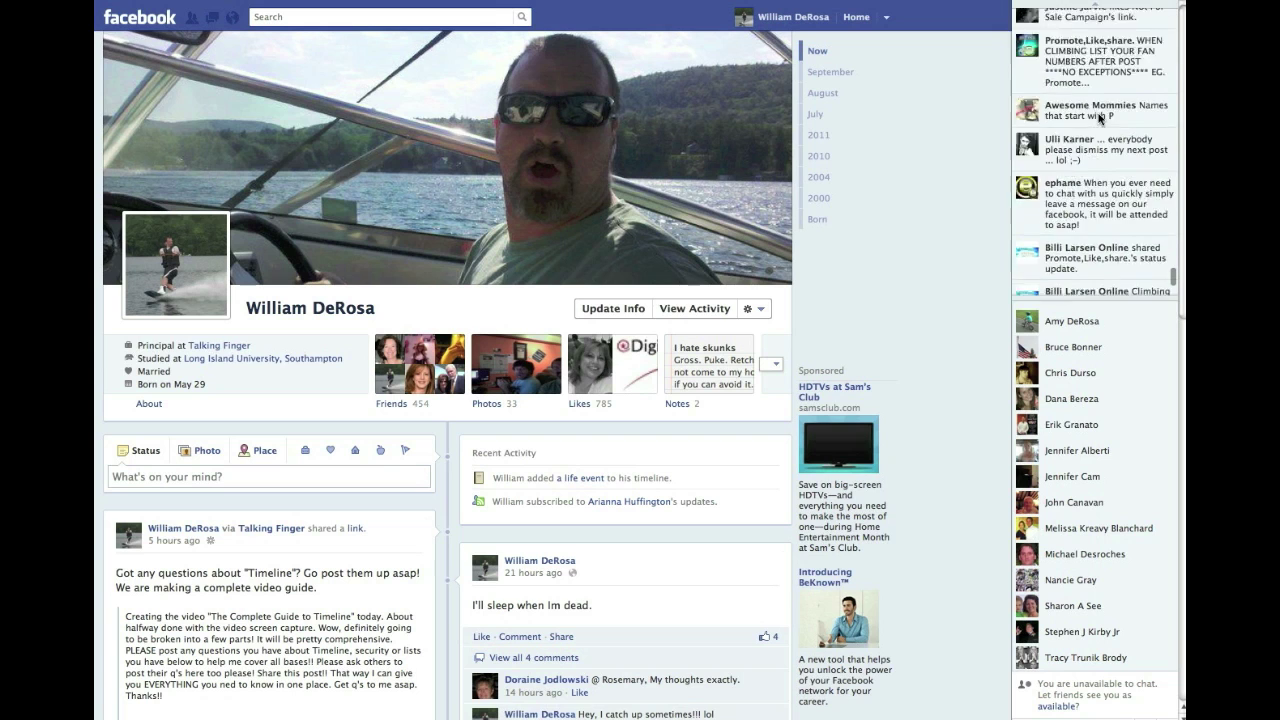
pyautogui.scroll(-10, 1098, 118)
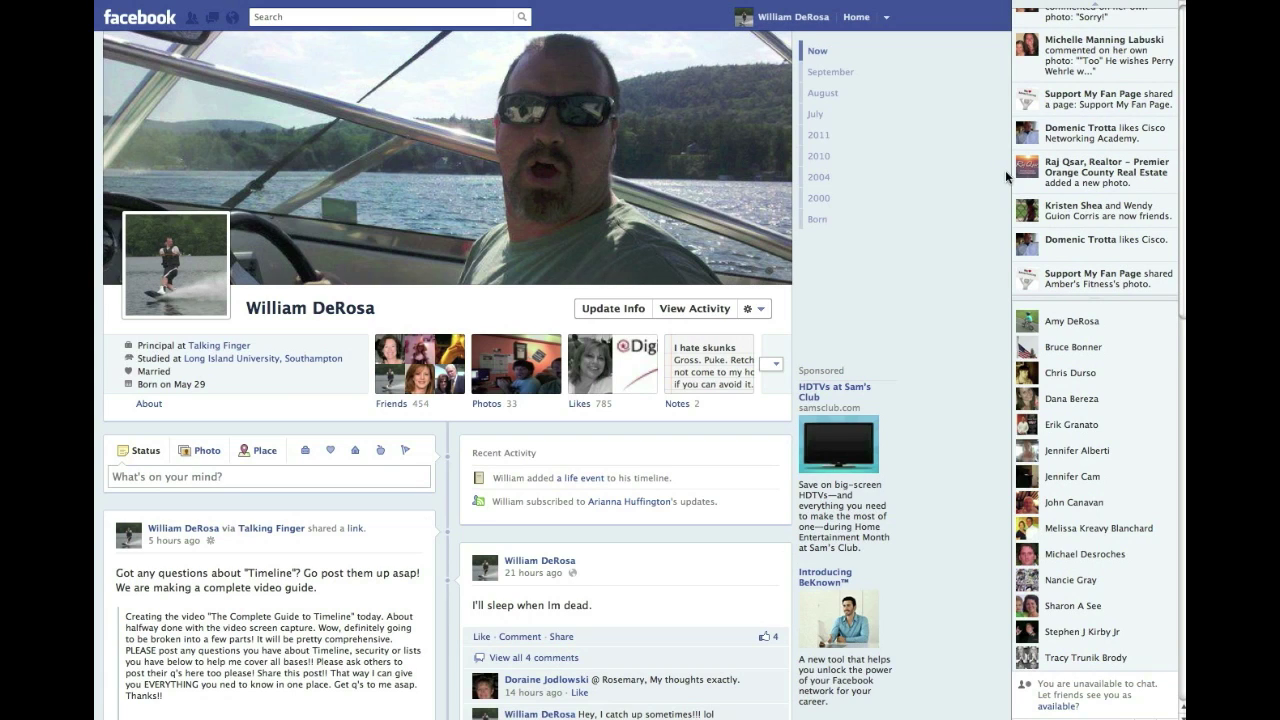
pyautogui.click(1050, 176)
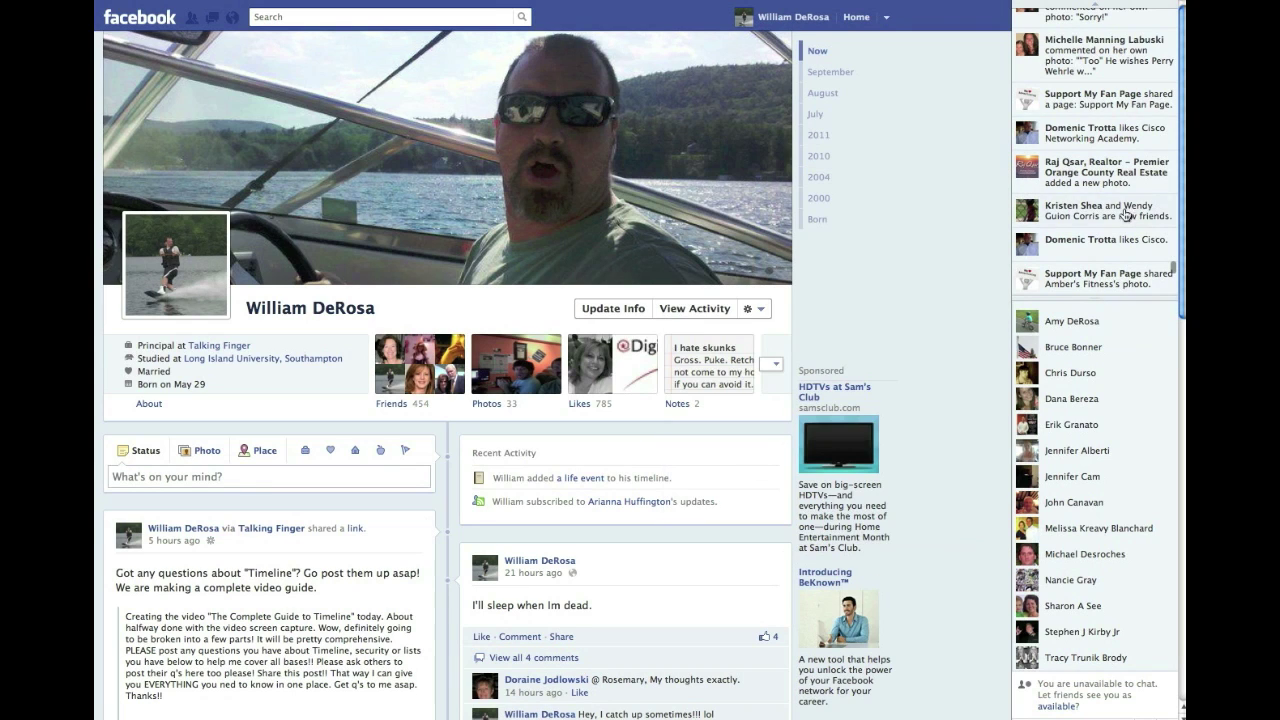
pyautogui.moveTo(1106, 182)
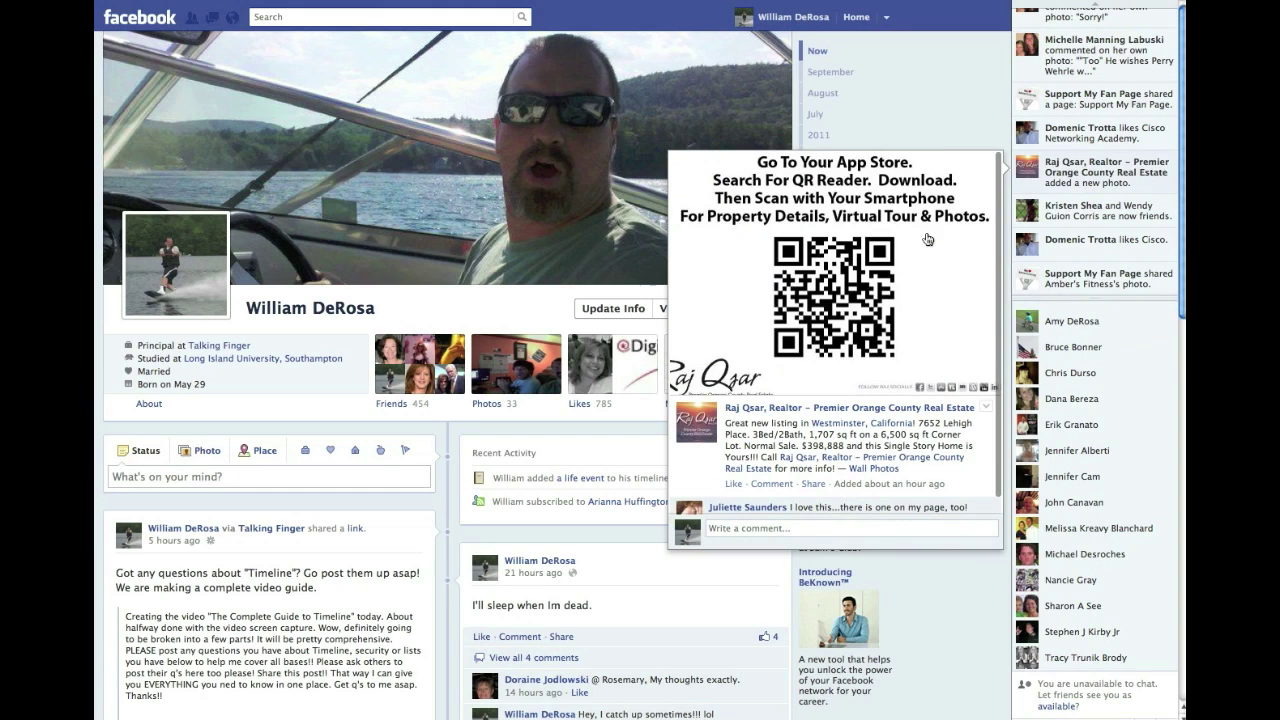
pyautogui.click(902, 526)
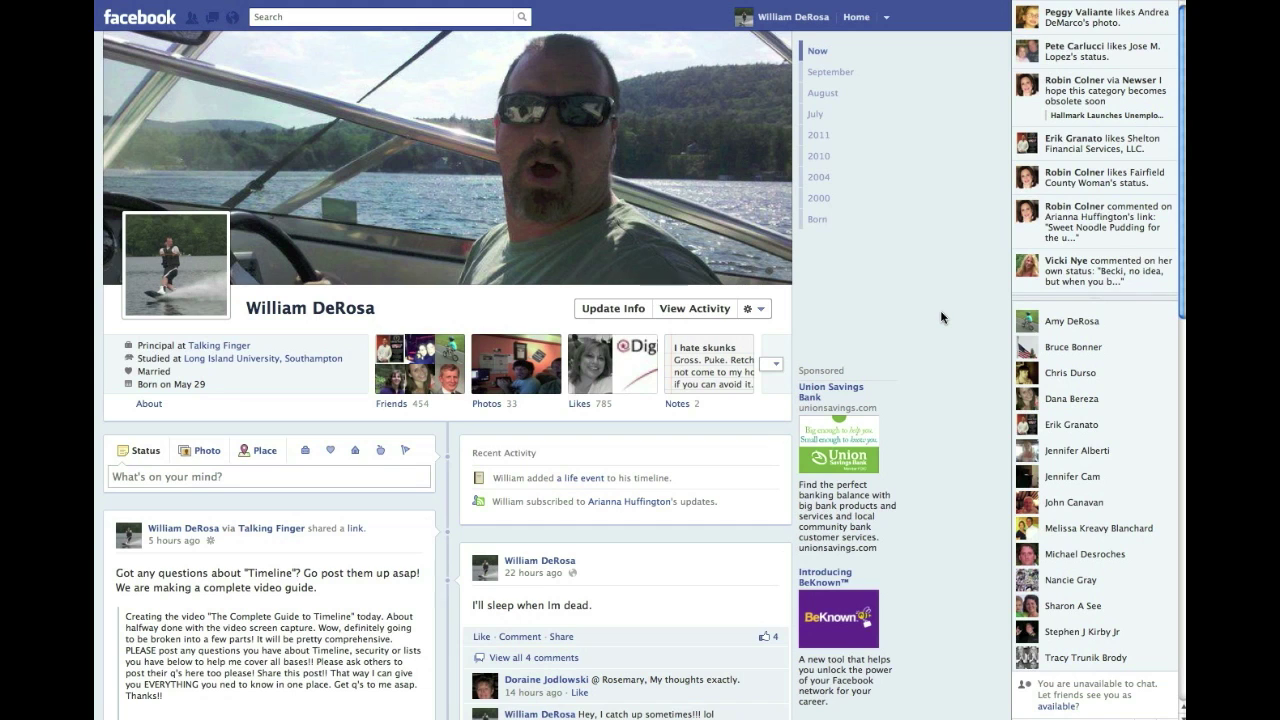
# - Open the Talking Finger company Page from the link under the profile name
pyautogui.click(229, 345)
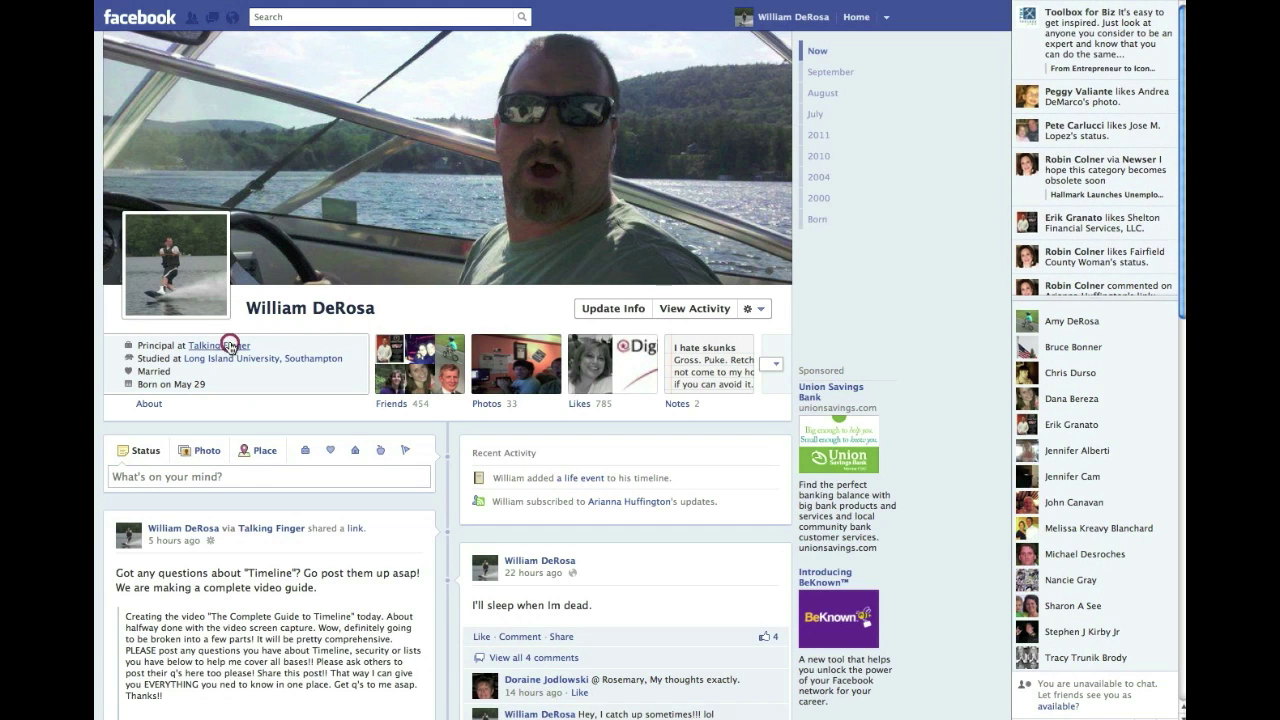